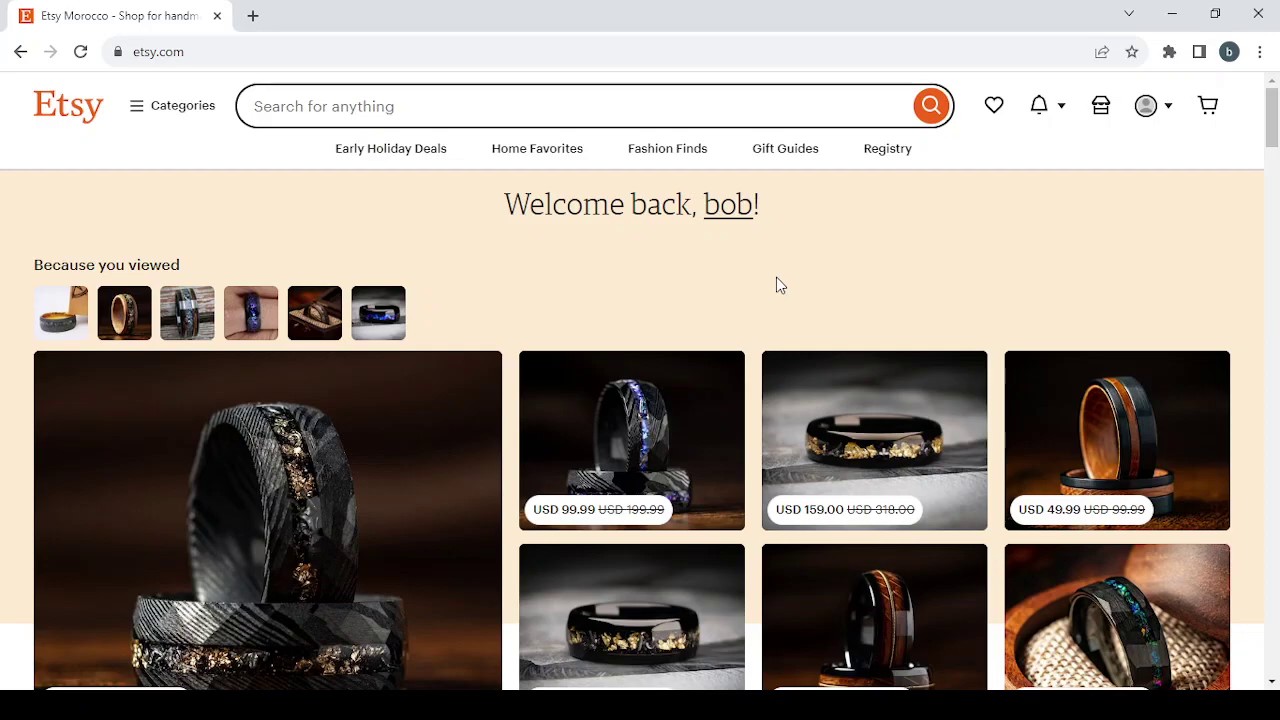
Scroll through the 18K Rose Gold Meteorite Ring listing page.
{"action": "scroll", "coordinate": [777, 282], "scroll_direction": "down", "scroll_amount": 5}
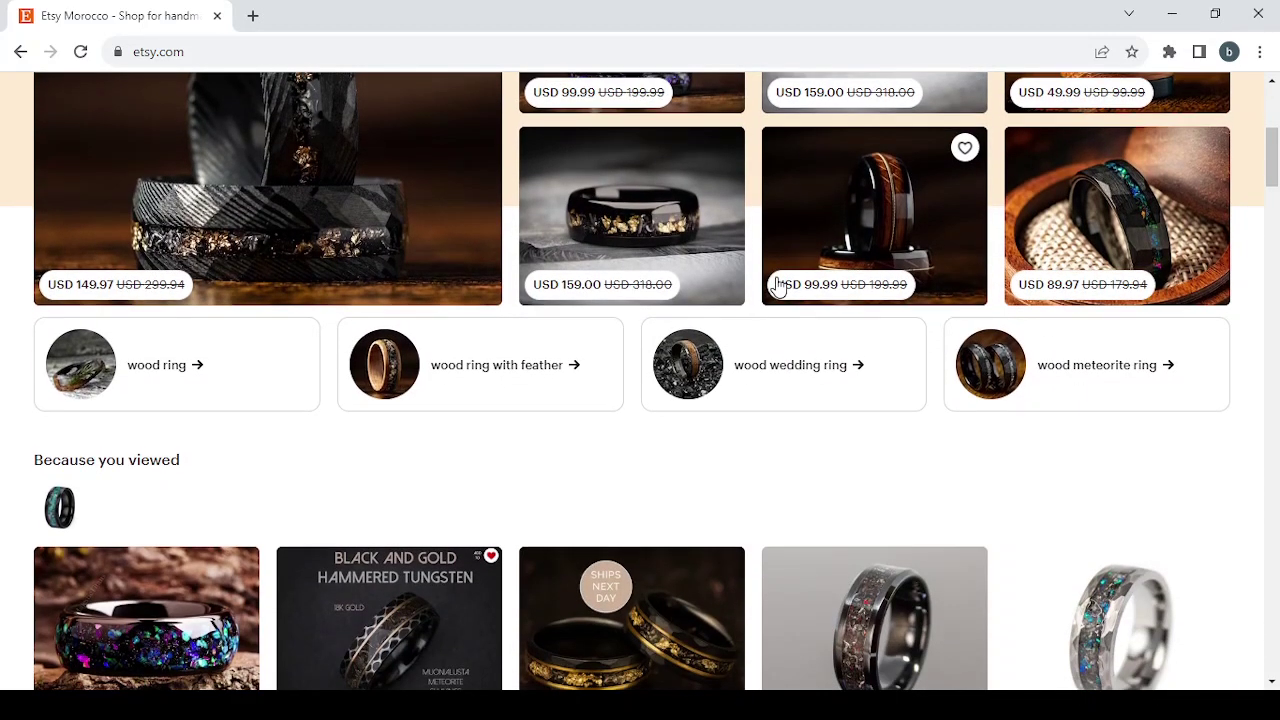
{"action": "scroll", "coordinate": [778, 287], "scroll_direction": "down", "scroll_amount": 1}
{"action": "scroll", "coordinate": [778, 287], "scroll_direction": "down", "scroll_amount": 4}
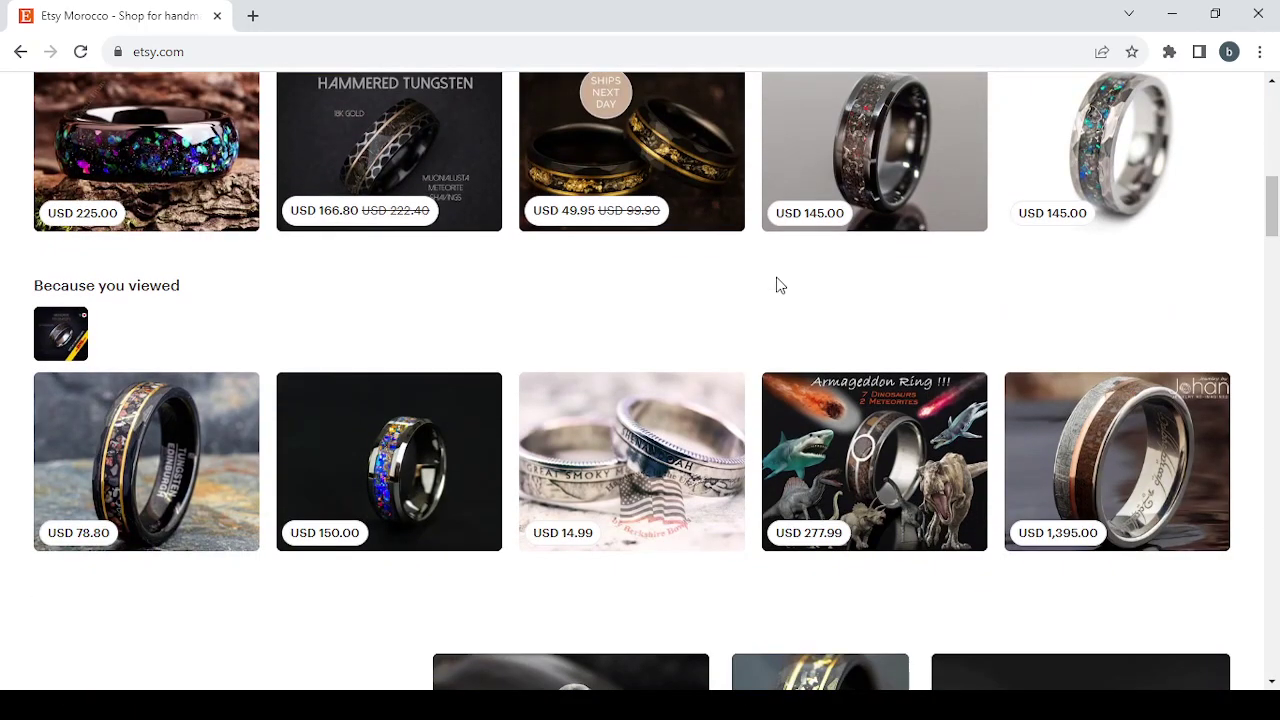
{"action": "scroll", "coordinate": [780, 286], "scroll_direction": "down", "scroll_amount": 10}
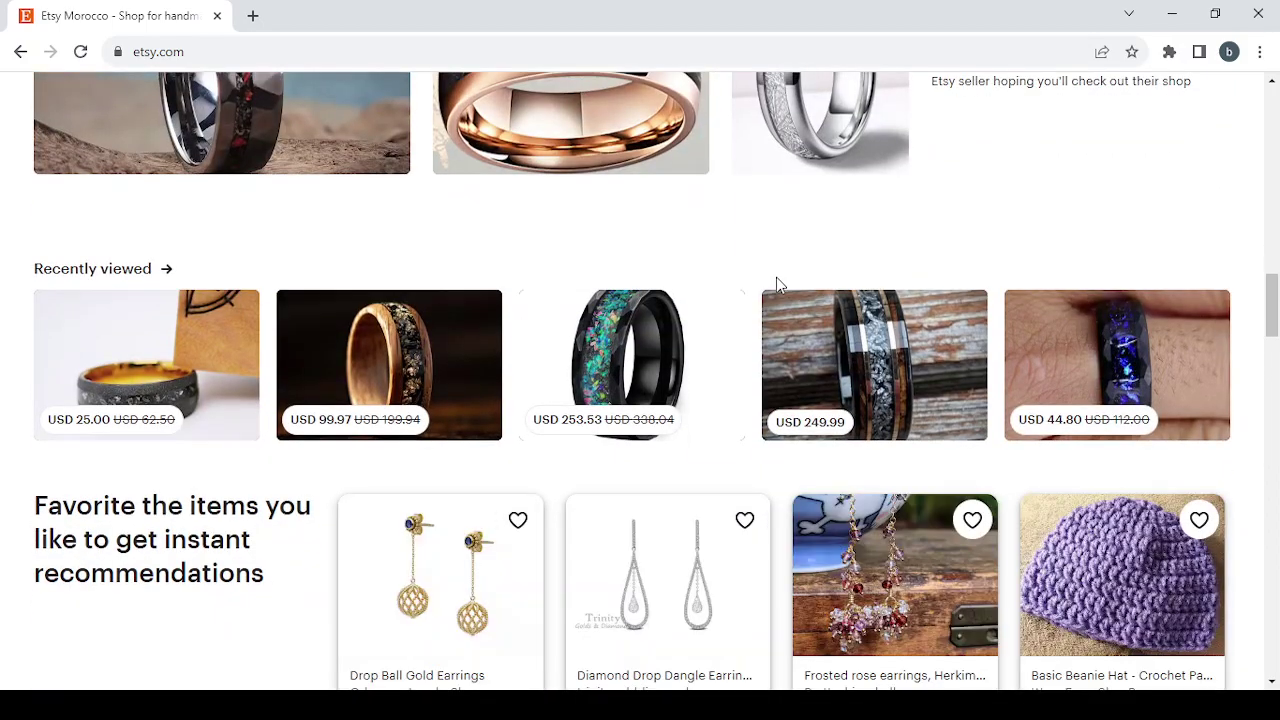
{"action": "scroll", "coordinate": [776, 280], "scroll_direction": "down", "scroll_amount": 2}
{"action": "scroll", "coordinate": [778, 283], "scroll_direction": "down", "scroll_amount": 3}
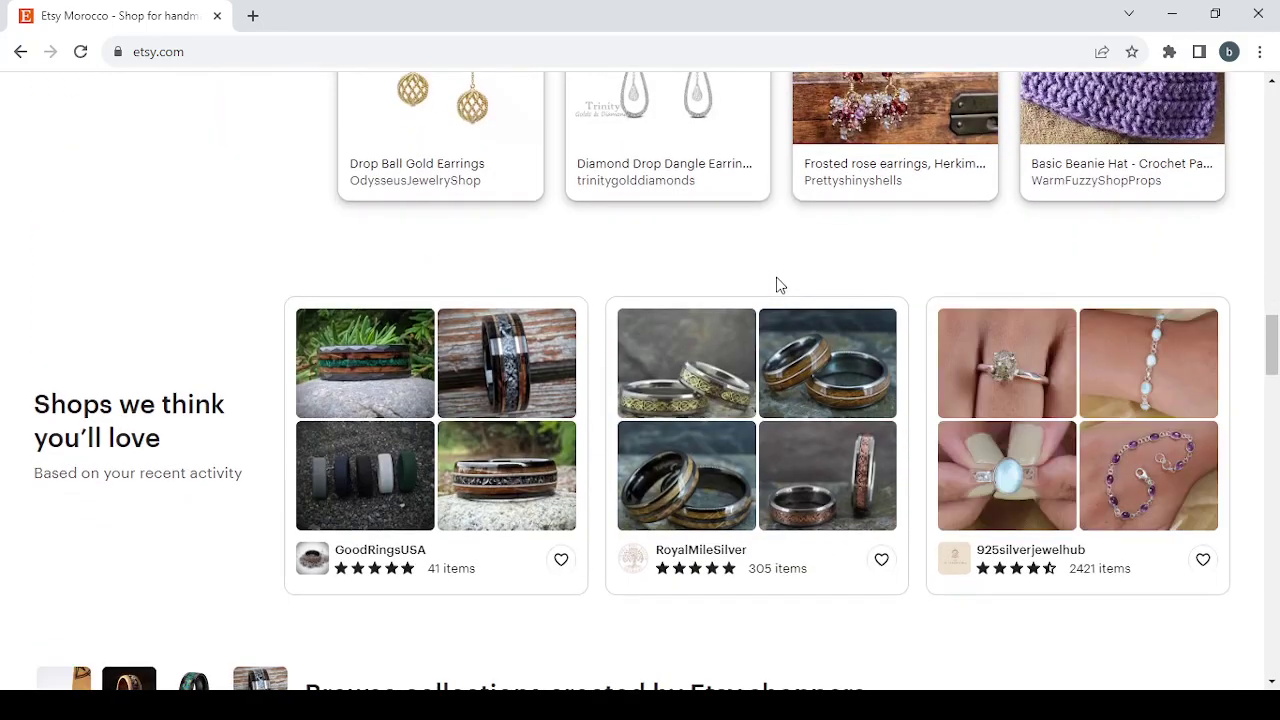
{"action": "scroll", "coordinate": [780, 286], "scroll_direction": "down", "scroll_amount": 4}
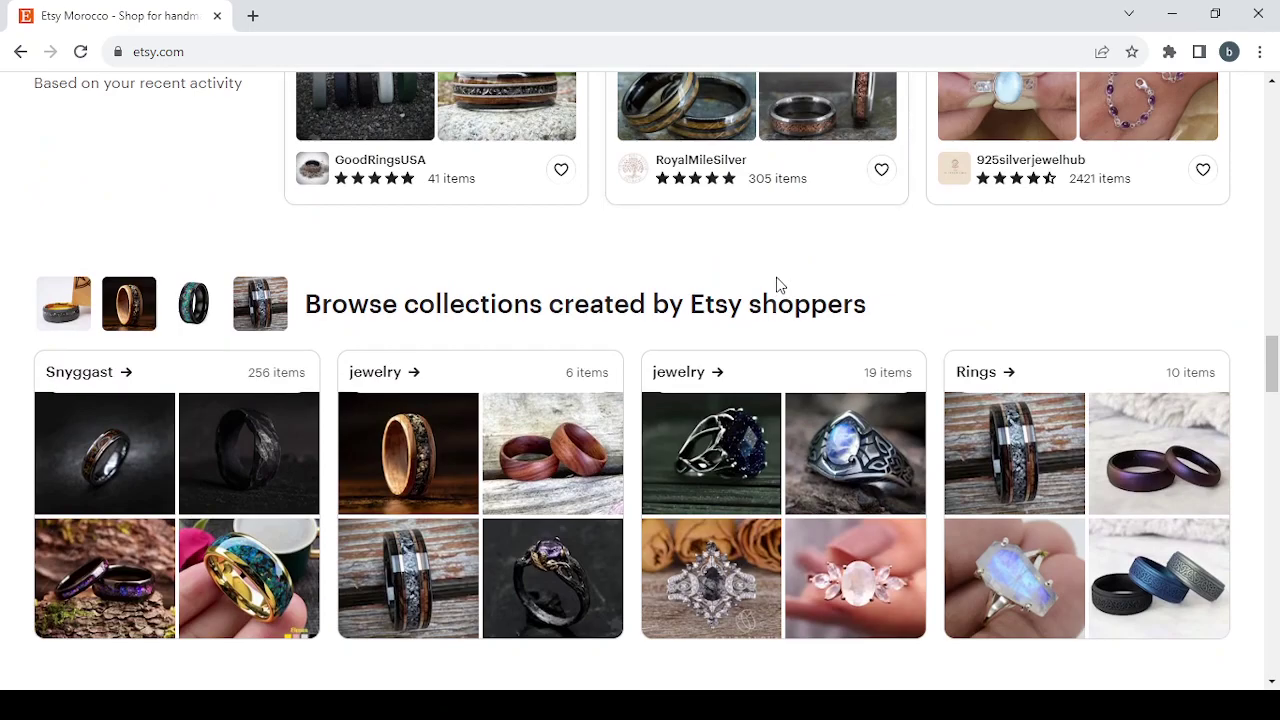
{"action": "scroll", "coordinate": [780, 286], "scroll_direction": "down", "scroll_amount": 5}
{"action": "scroll", "coordinate": [778, 285], "scroll_direction": "down", "scroll_amount": 3}
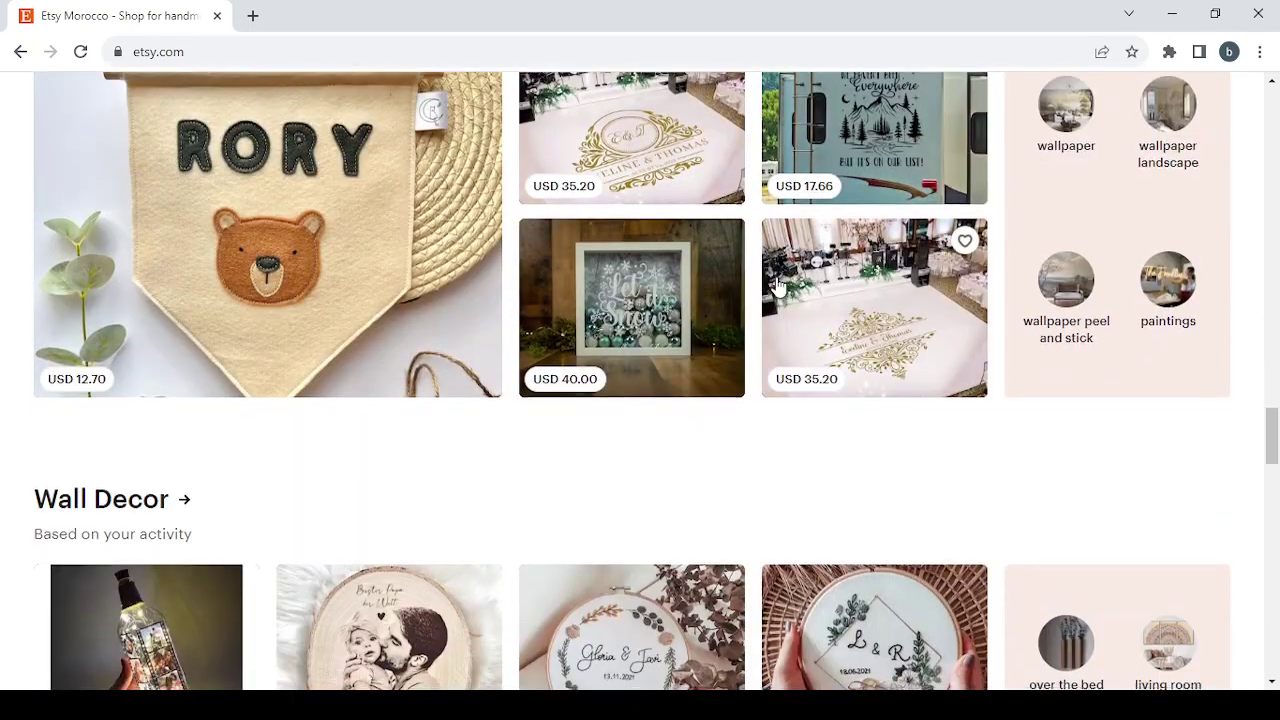
{"action": "scroll", "coordinate": [778, 285], "scroll_direction": "down", "scroll_amount": 5}
{"action": "scroll", "coordinate": [774, 286], "scroll_direction": "up", "scroll_amount": 6}
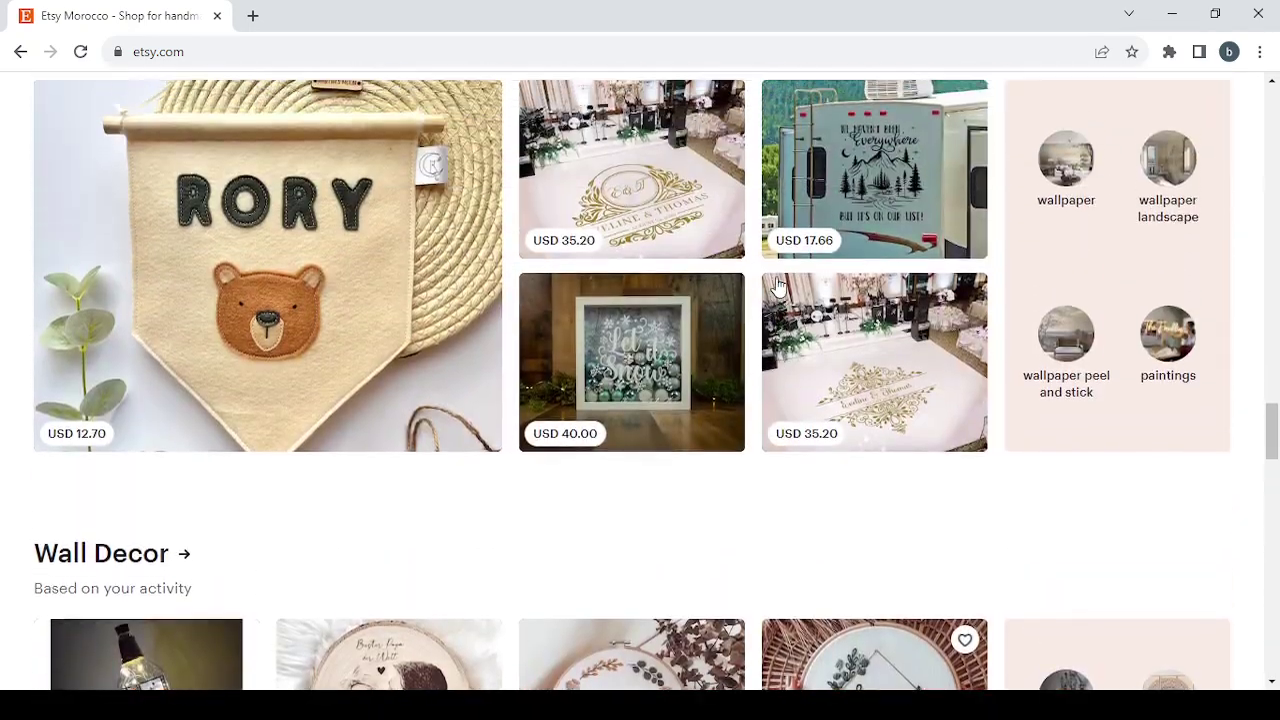
{"action": "scroll", "coordinate": [778, 285], "scroll_direction": "up", "scroll_amount": 12}
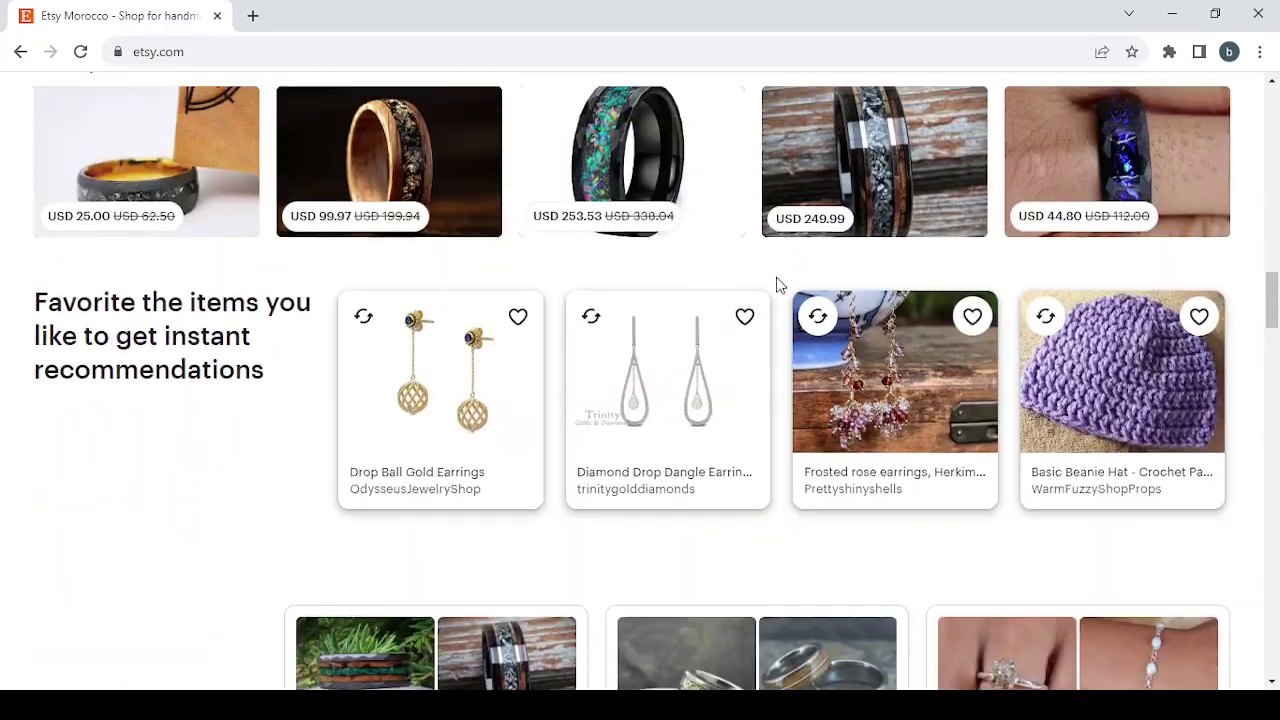
{"action": "scroll", "coordinate": [778, 285], "scroll_direction": "up", "scroll_amount": 6}
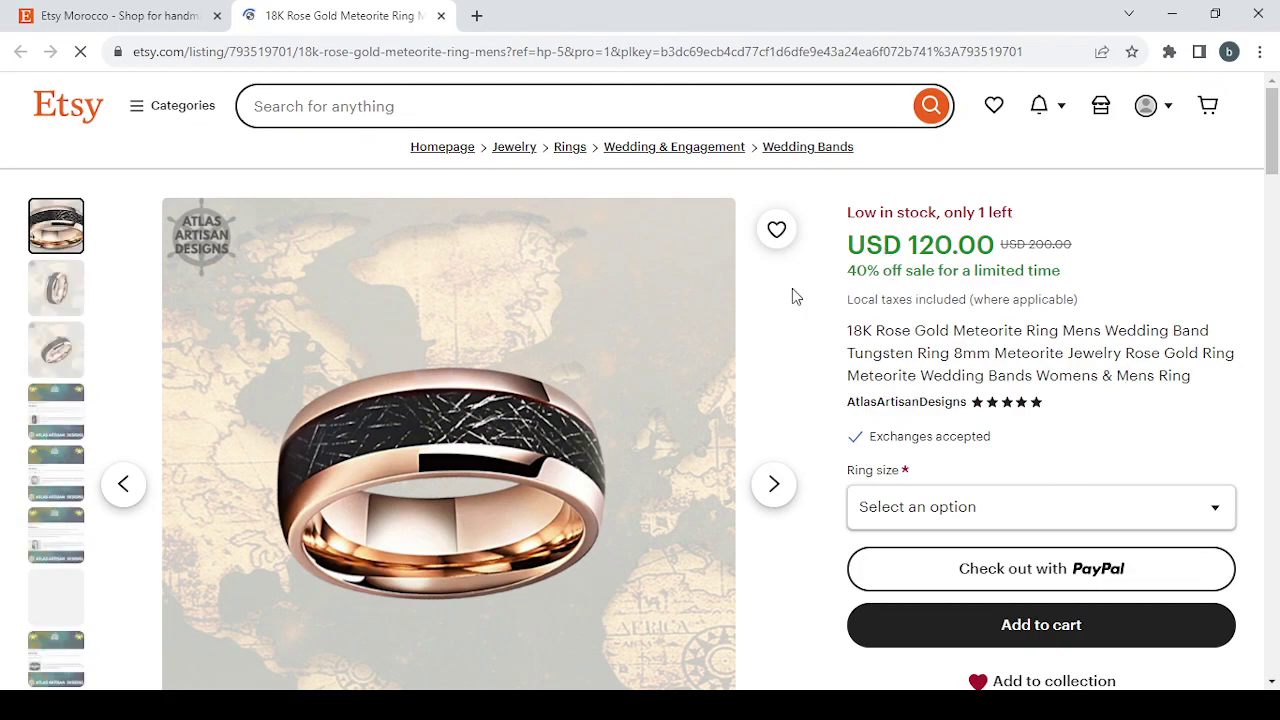
{"action": "scroll", "coordinate": [791, 294], "scroll_direction": "down", "scroll_amount": 2}
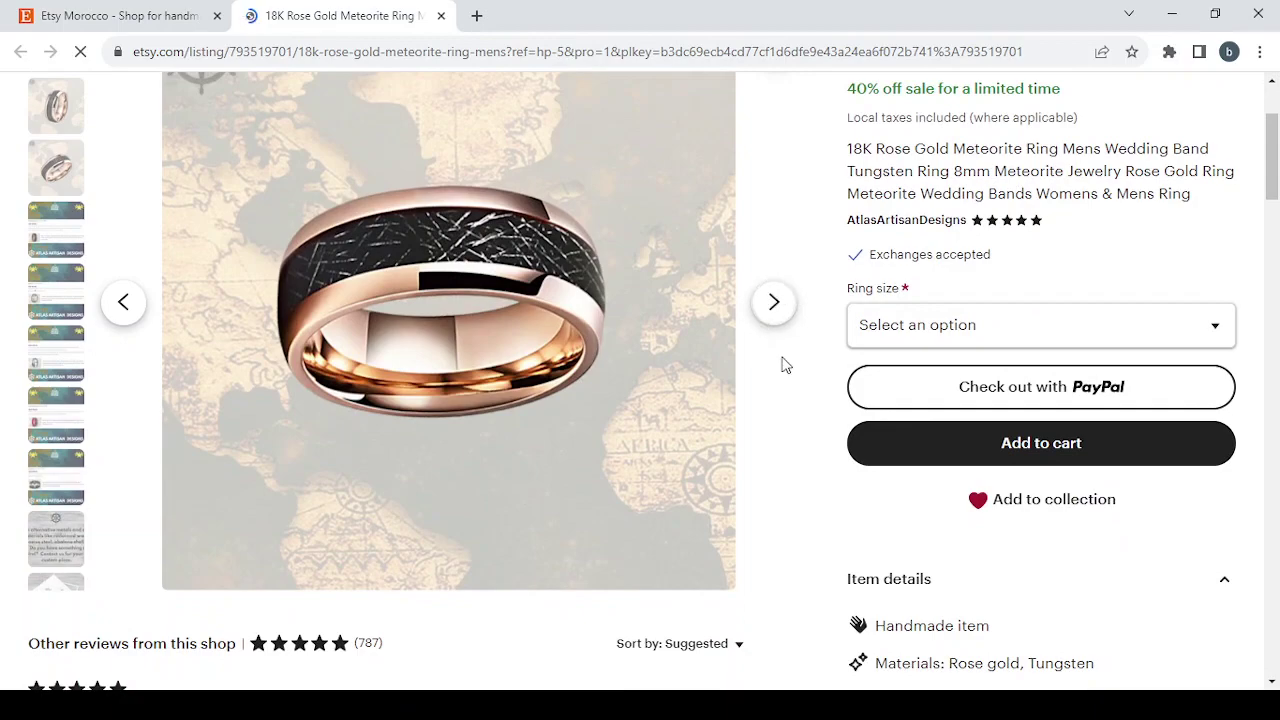
{"action": "scroll", "coordinate": [771, 323], "scroll_direction": "up", "scroll_amount": 2}
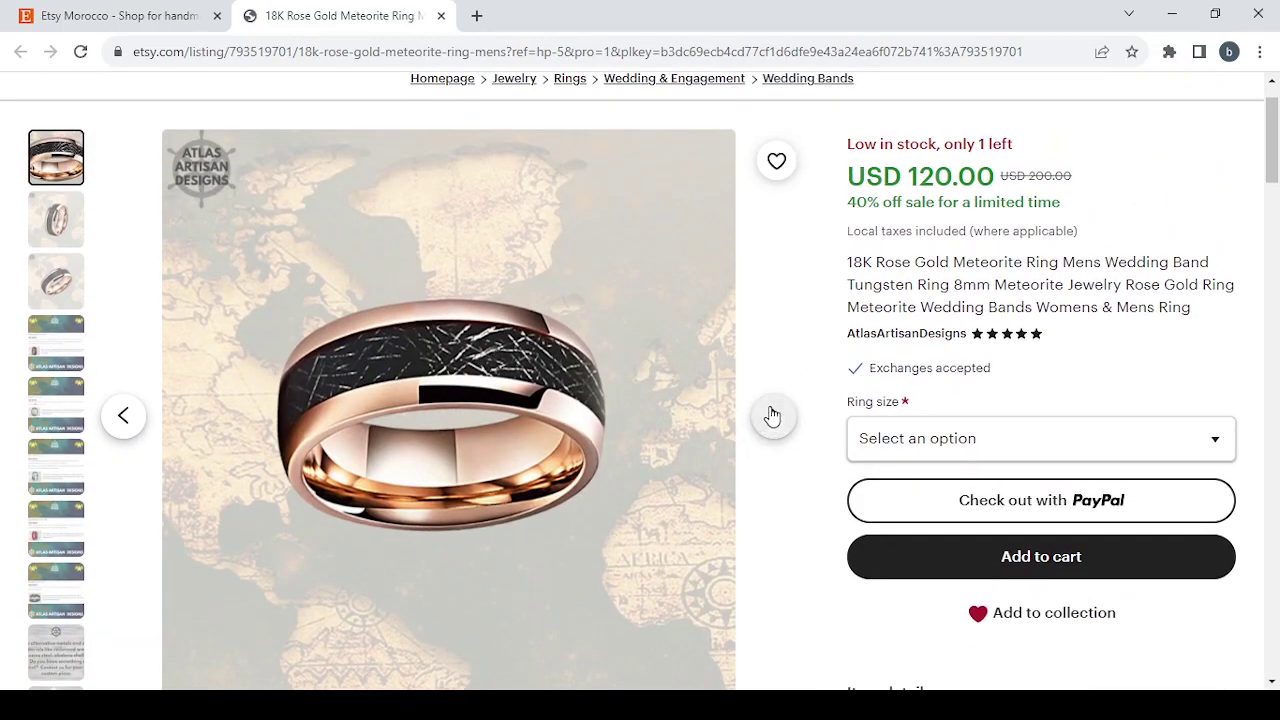
Page through the ring's gallery to the fifth photo.
{"action": "left_click", "coordinate": [772, 416]}
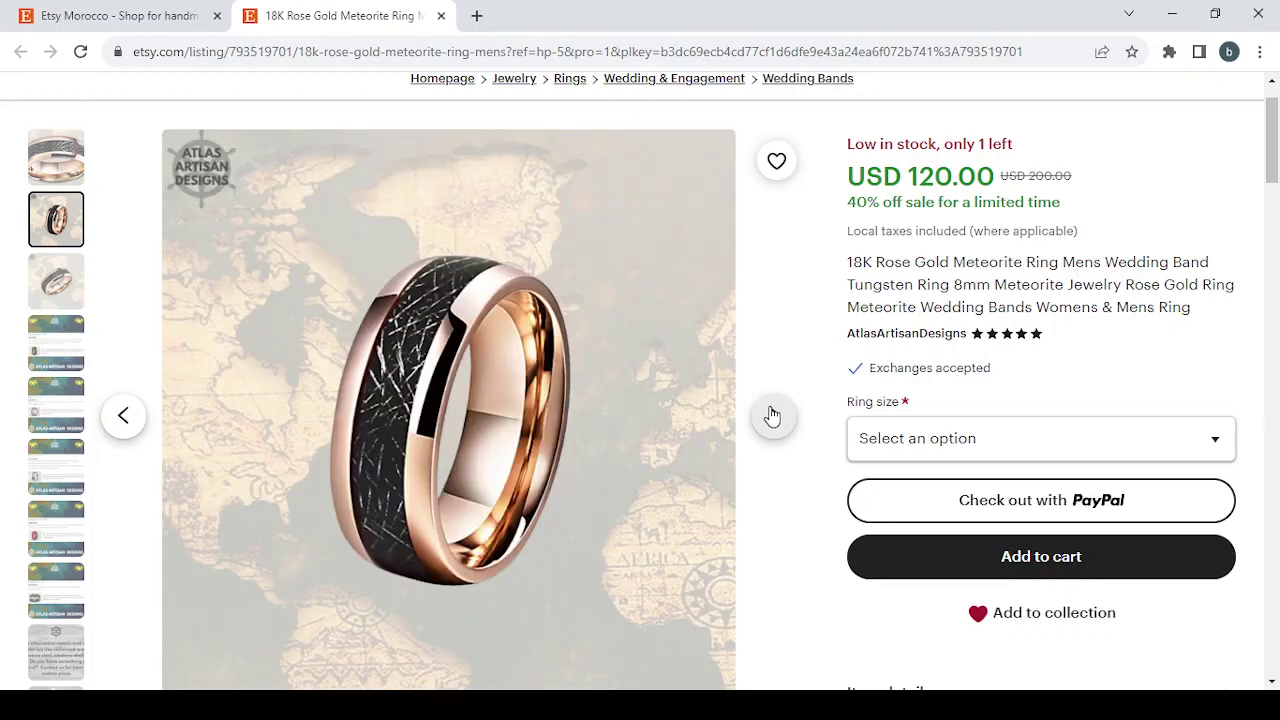
{"action": "left_click", "coordinate": [772, 416]}
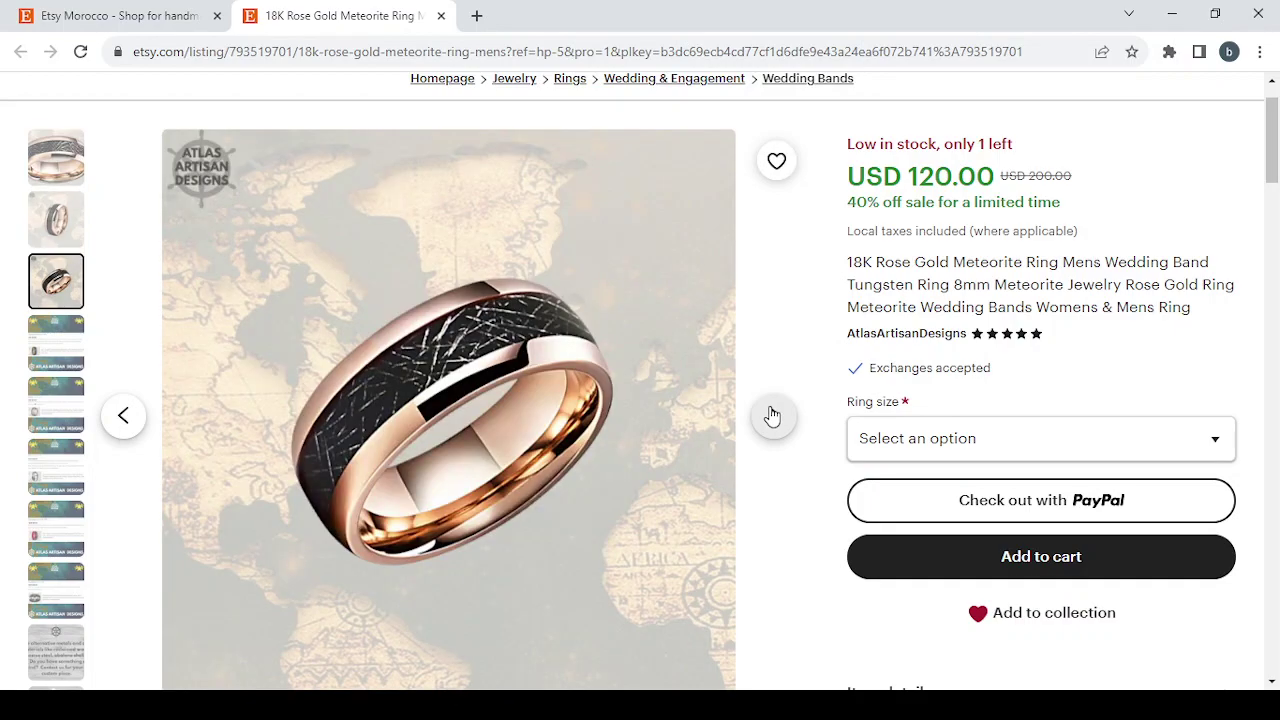
{"action": "left_click", "coordinate": [772, 416]}
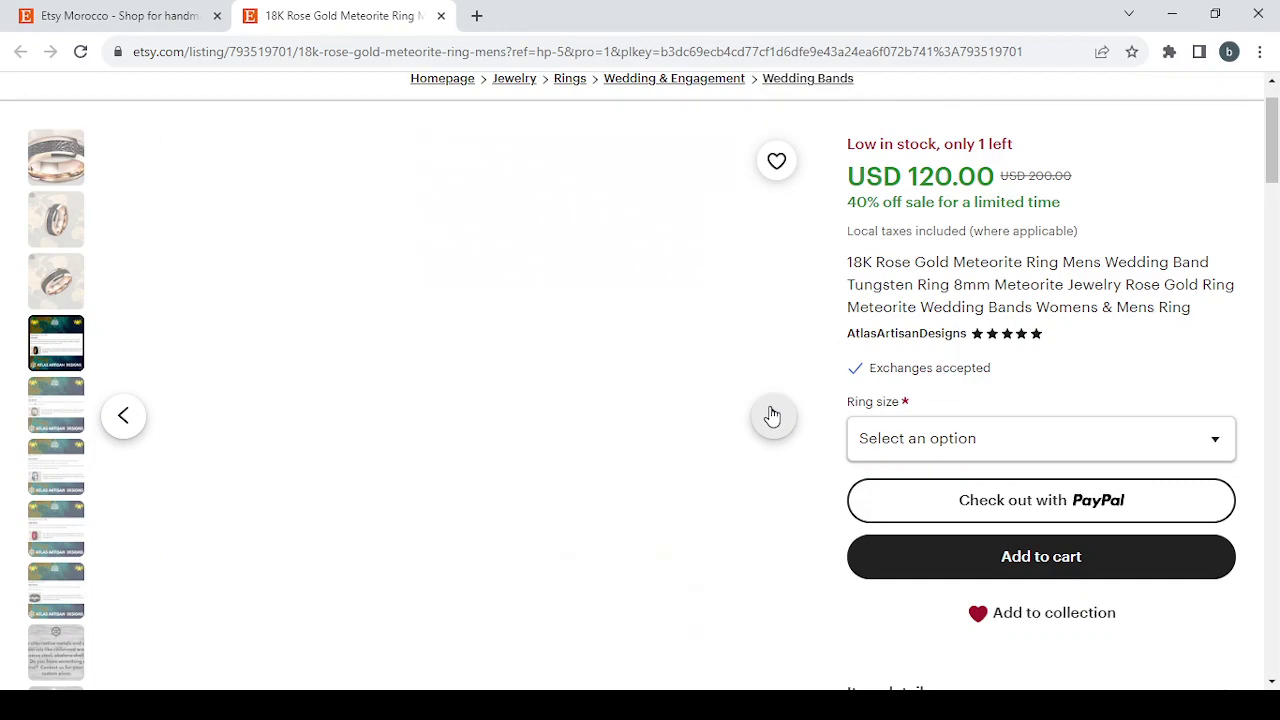
{"action": "left_click", "coordinate": [772, 416]}
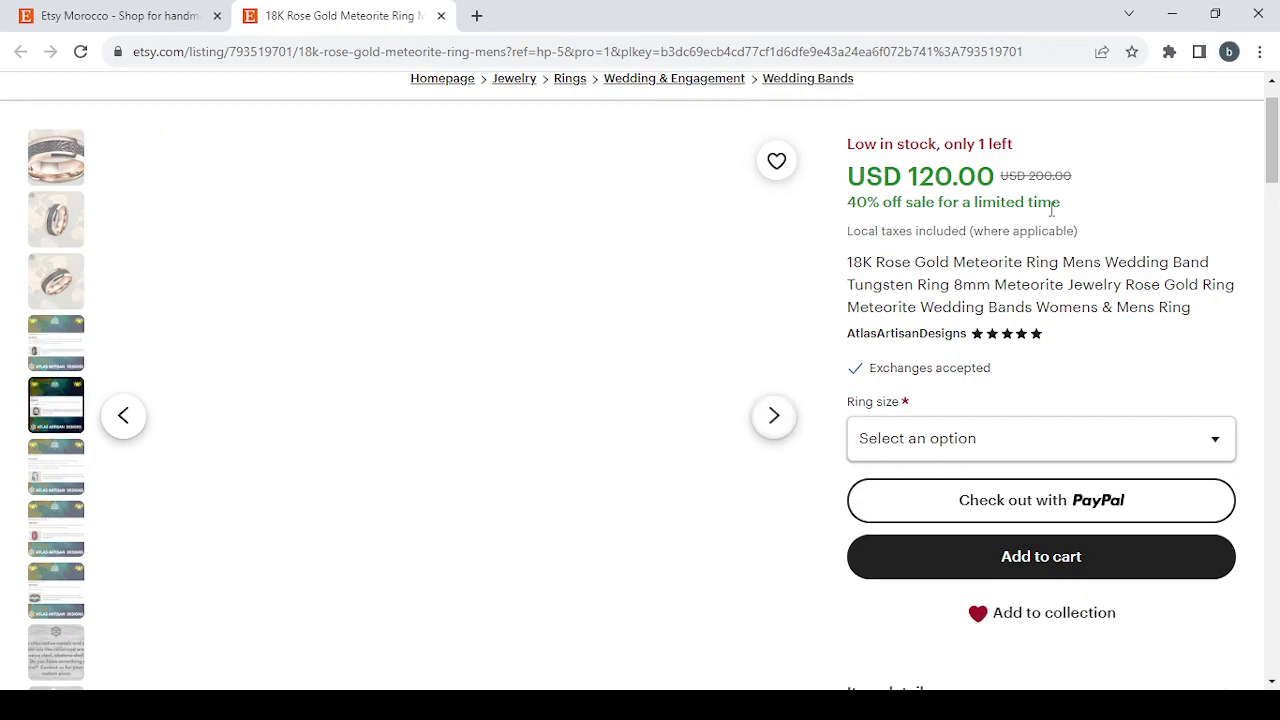
Scroll down through the ring's item details and reviews.
{"action": "scroll", "coordinate": [1170, 303], "scroll_direction": "down", "scroll_amount": 2}
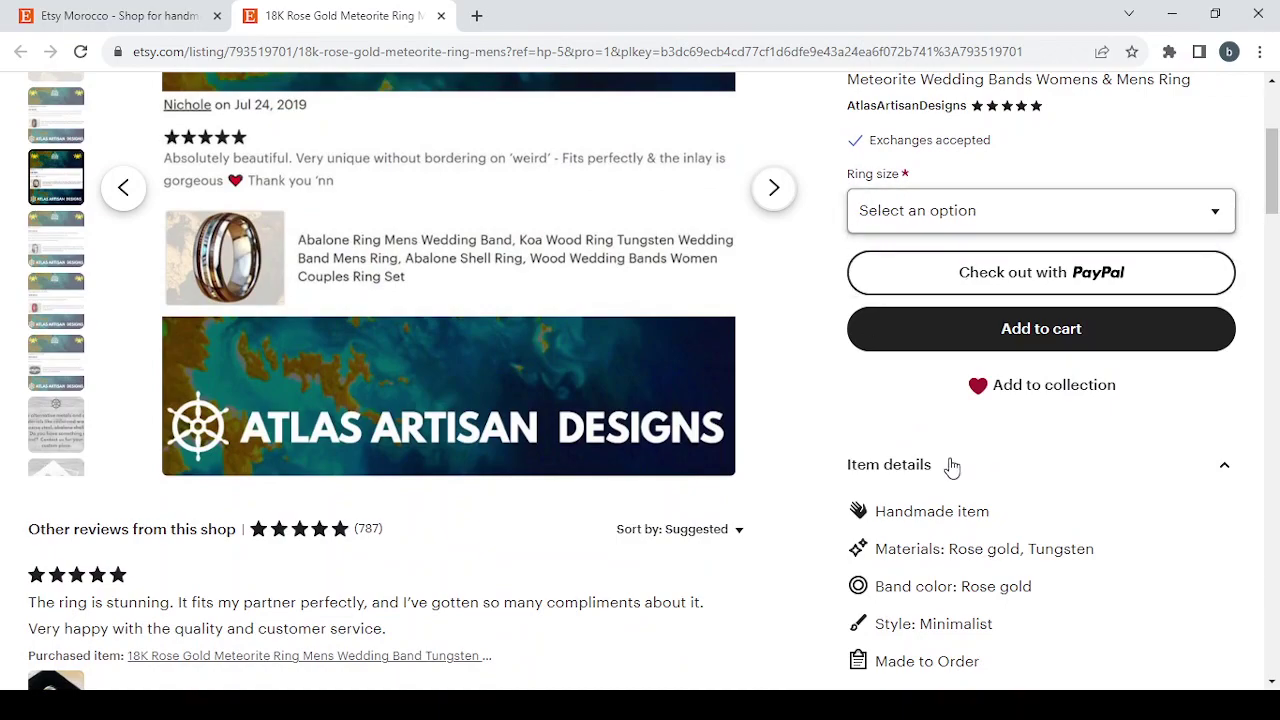
{"action": "scroll", "coordinate": [966, 491], "scroll_direction": "down", "scroll_amount": 2}
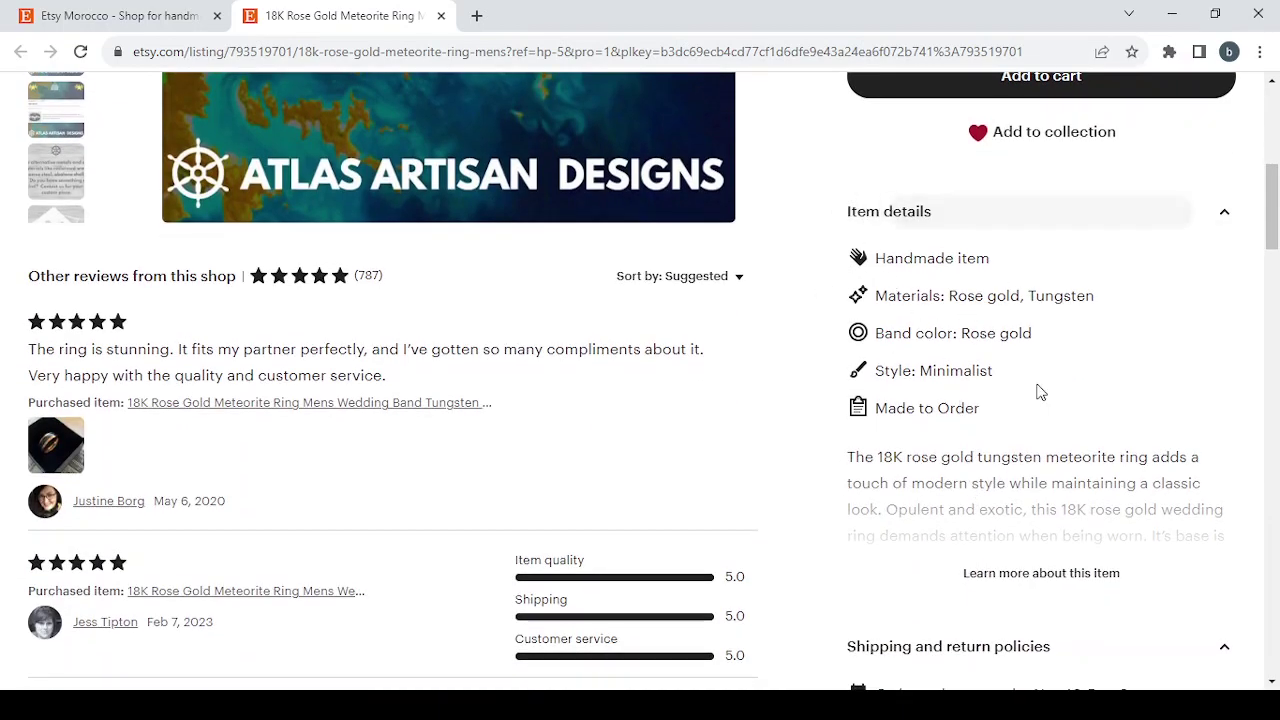
{"action": "scroll", "coordinate": [1196, 471], "scroll_direction": "down", "scroll_amount": 1}
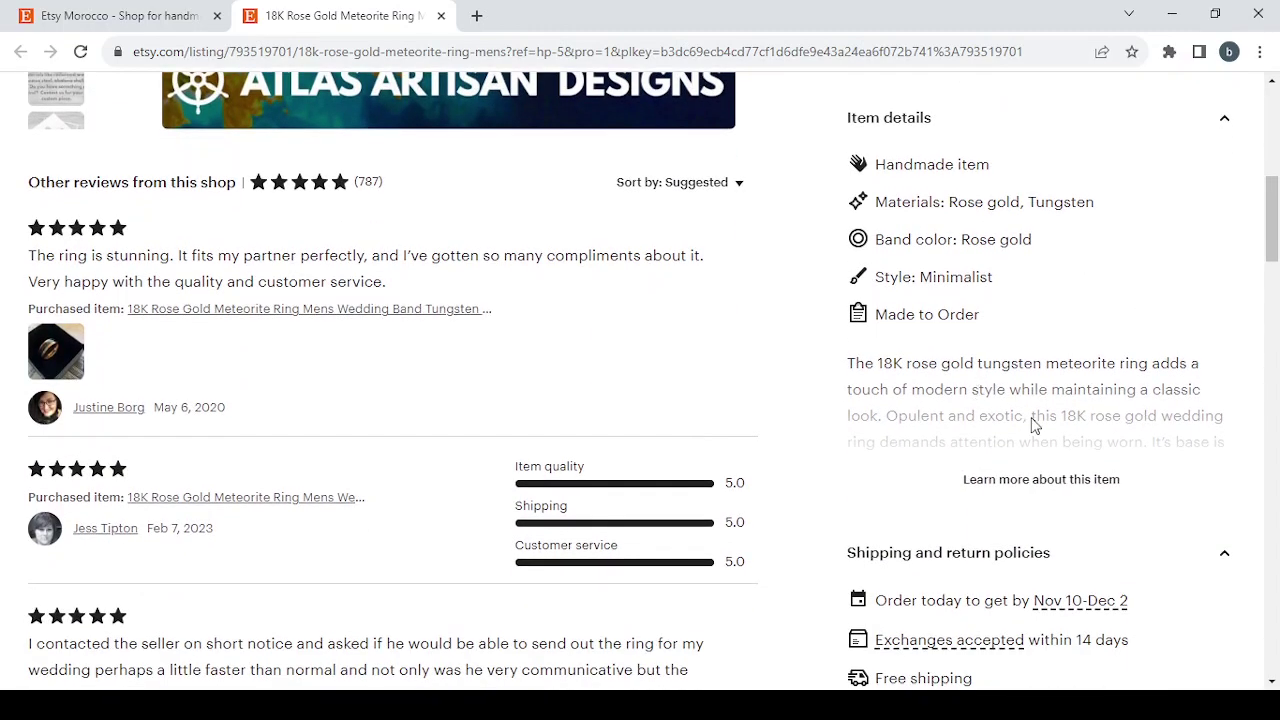
{"action": "scroll", "coordinate": [1036, 393], "scroll_direction": "down", "scroll_amount": 3}
{"action": "mouse_move", "coordinate": [1018, 335]}
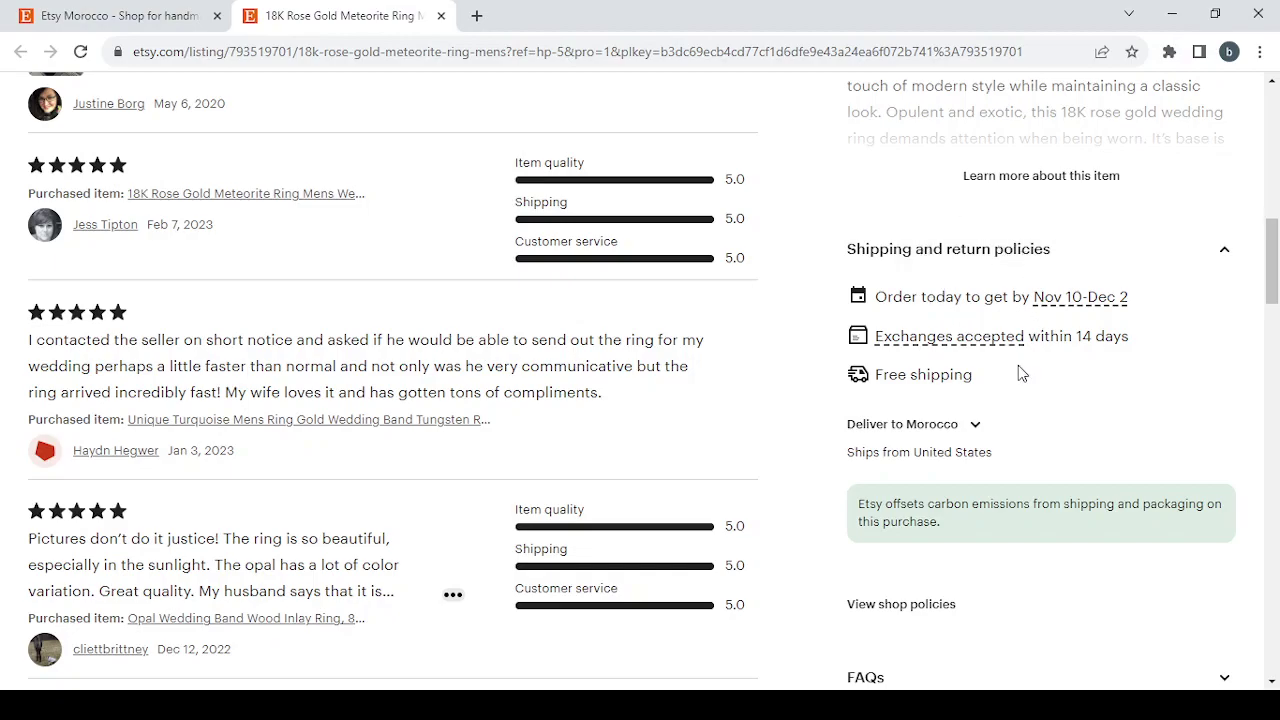
{"action": "scroll", "coordinate": [1018, 365], "scroll_direction": "down", "scroll_amount": 4}
{"action": "scroll", "coordinate": [1020, 368], "scroll_direction": "down", "scroll_amount": 2}
{"action": "scroll", "coordinate": [1016, 368], "scroll_direction": "up", "scroll_amount": 20}
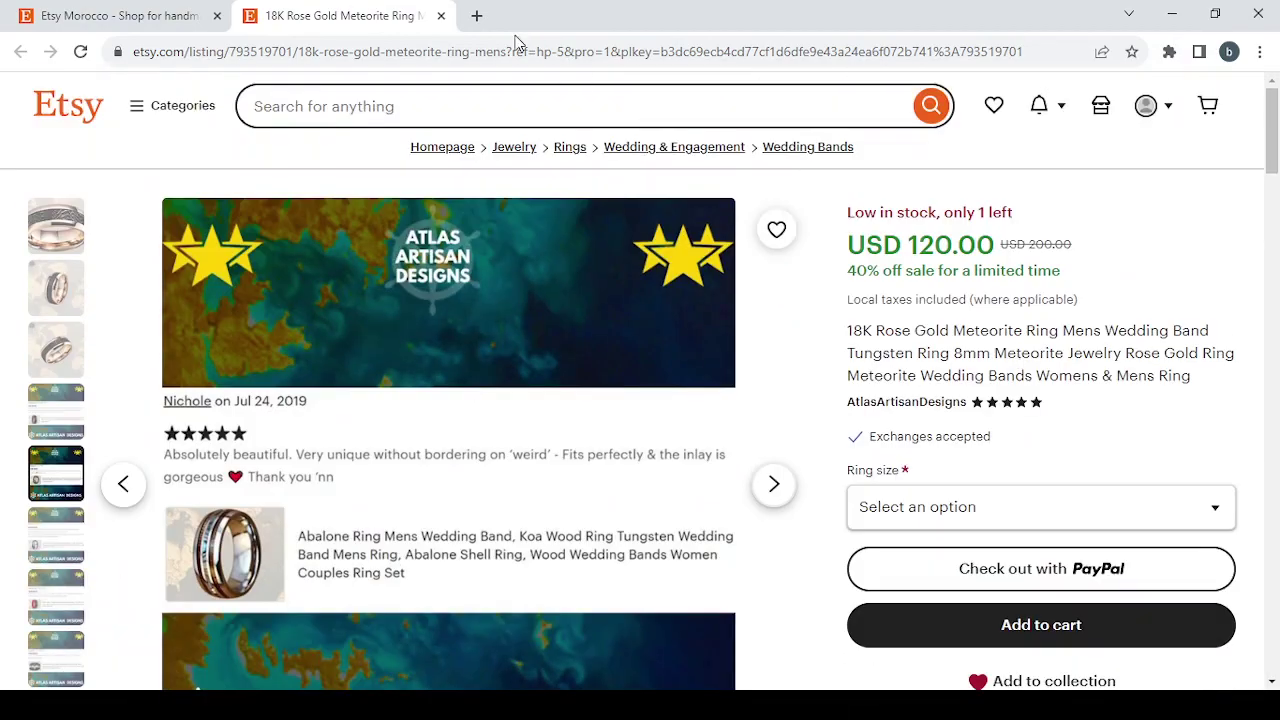
Close the ring listing tab and return to the Shop preferences step via Shop Manager.
{"action": "left_click", "coordinate": [441, 17]}
{"action": "scroll", "coordinate": [848, 457], "scroll_direction": "up", "scroll_amount": 15}
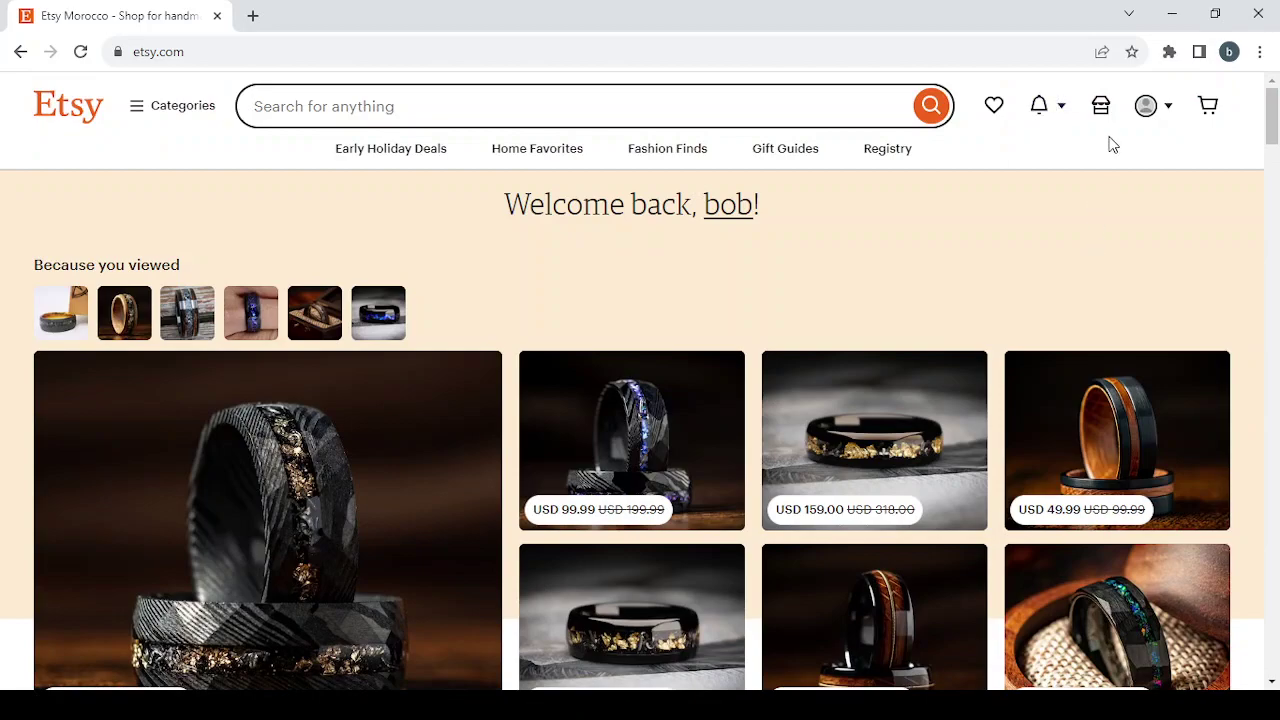
{"action": "left_click", "coordinate": [1107, 108]}
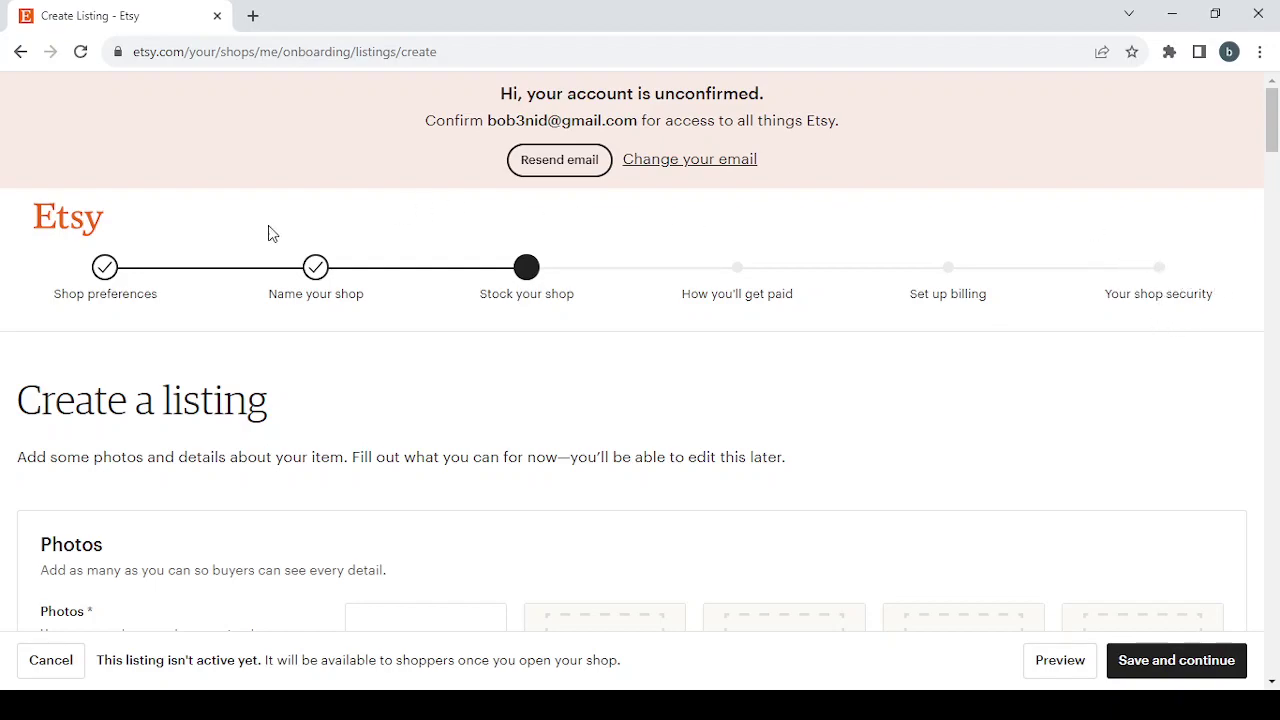
{"action": "left_click", "coordinate": [114, 274]}
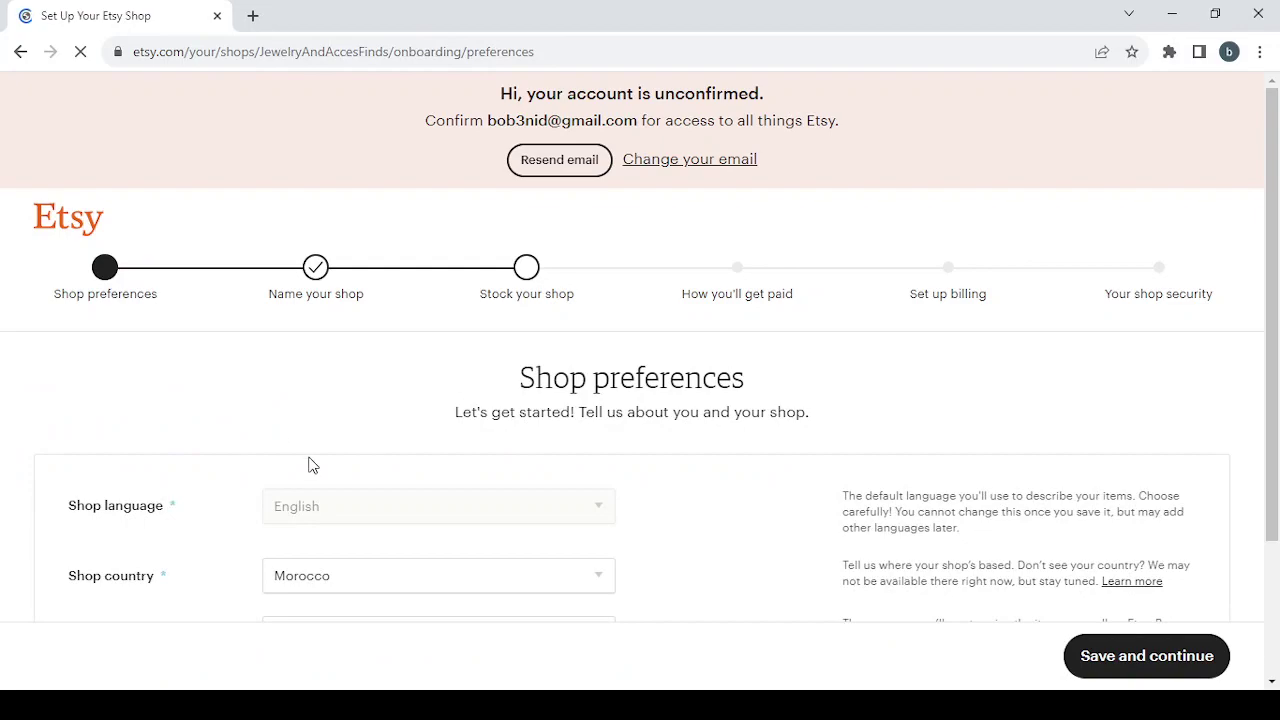
Set the shop currency to $ United States Dollar and save the preferences.
{"action": "scroll", "coordinate": [309, 463], "scroll_direction": "down", "scroll_amount": 2}
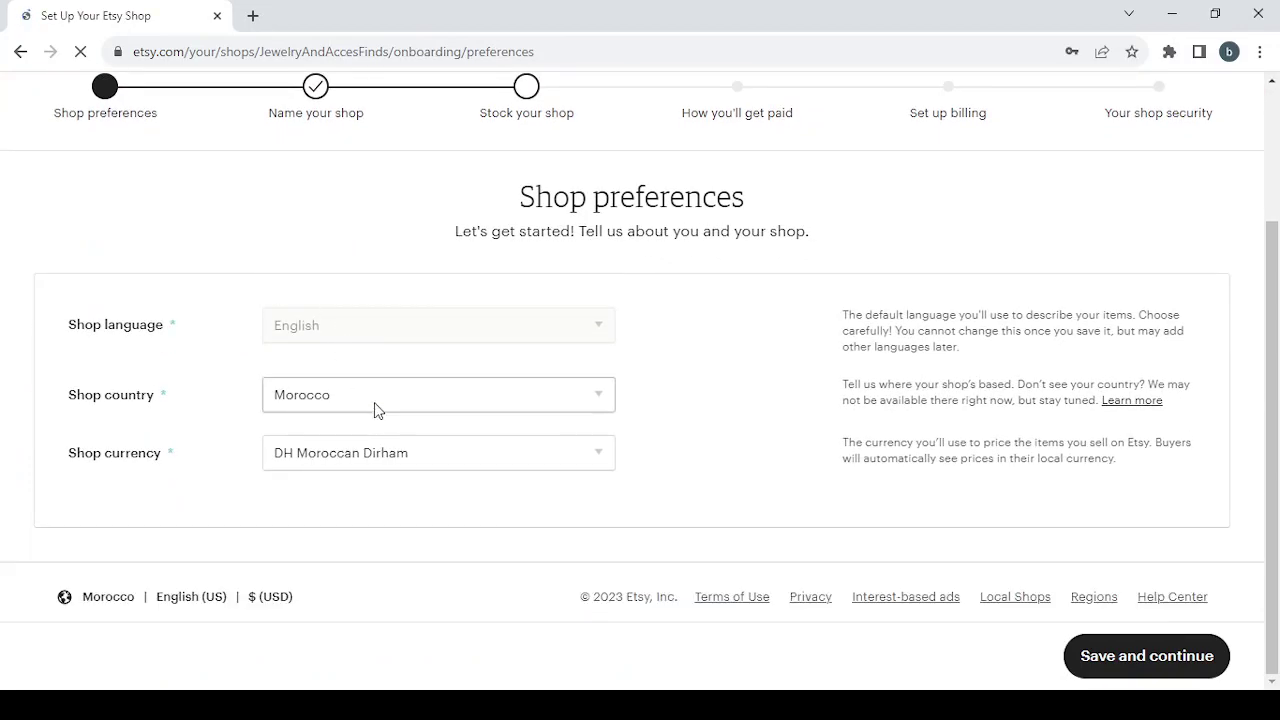
{"action": "left_click", "coordinate": [433, 464]}
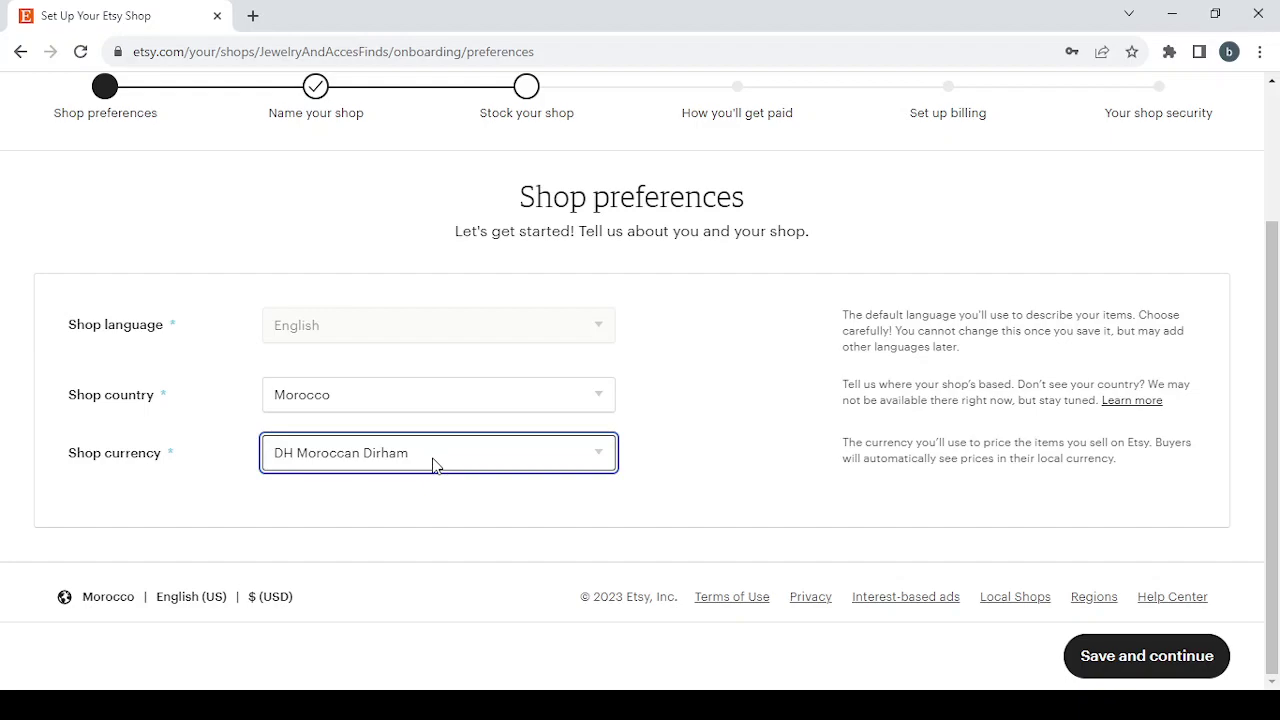
{"action": "left_click", "coordinate": [385, 128]}
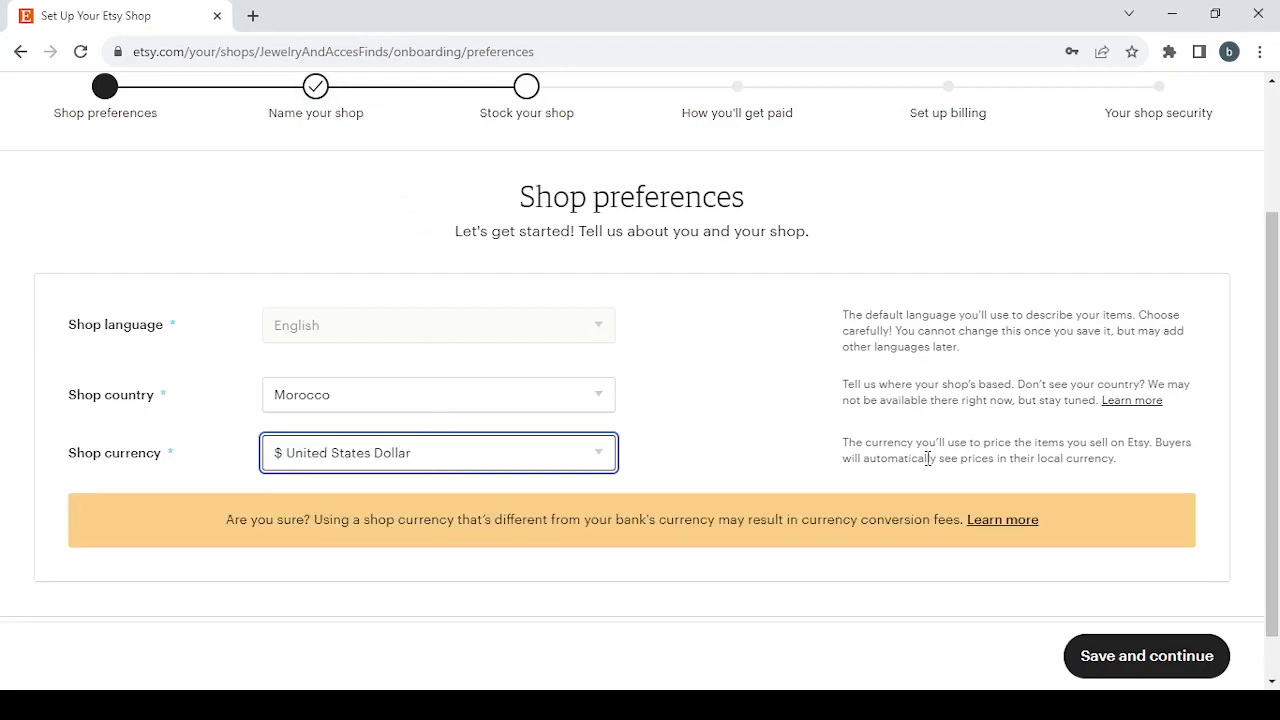
{"action": "left_click", "coordinate": [1188, 677]}
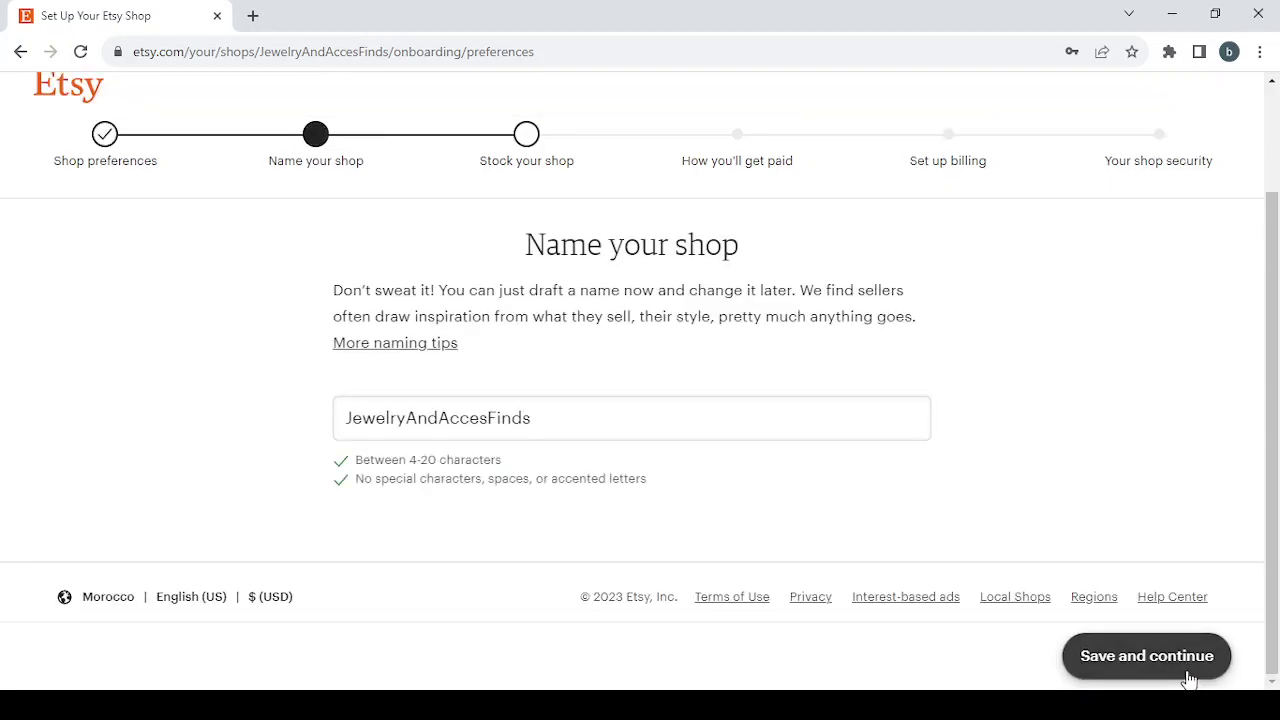
Replace the shop name with ClothingAndShoes1 and save it.
{"action": "double_click", "coordinate": [543, 423]}
{"action": "type", "text": "Clothing & Shoes"}
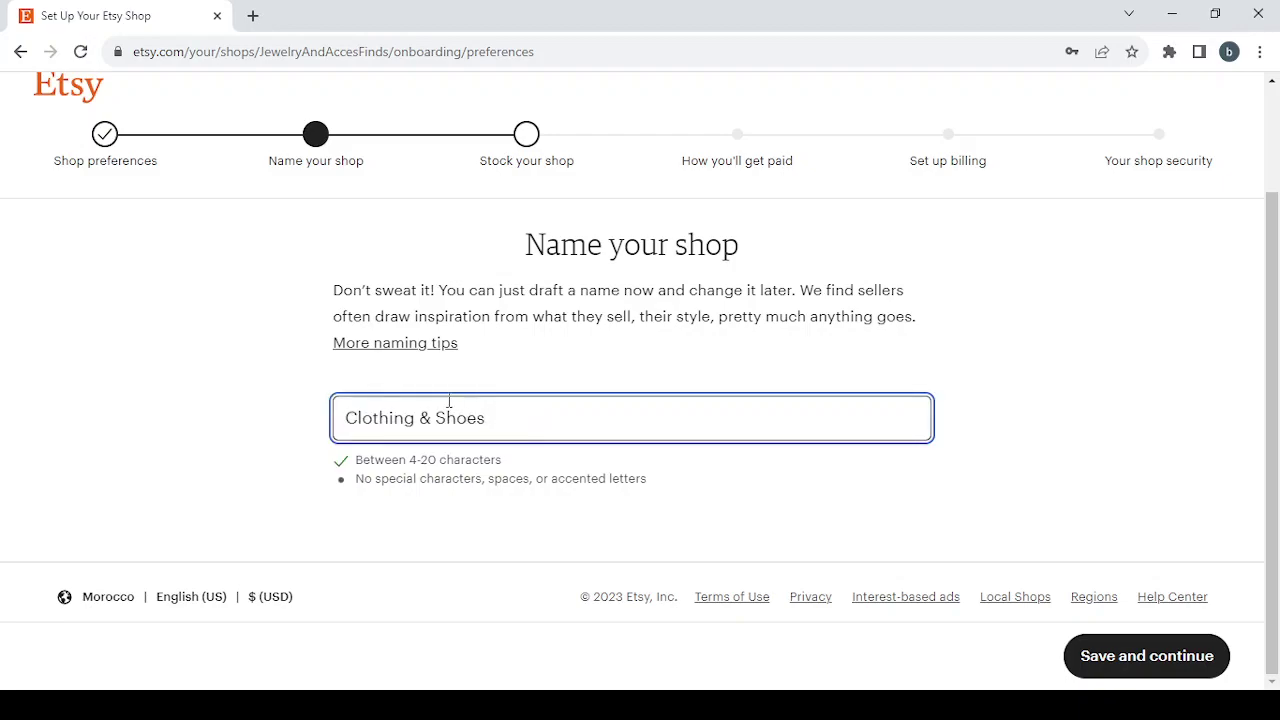
{"action": "left_click", "coordinate": [435, 418]}
{"action": "key", "text": "BackSpace"}
{"action": "key", "text": "BackSpace"}
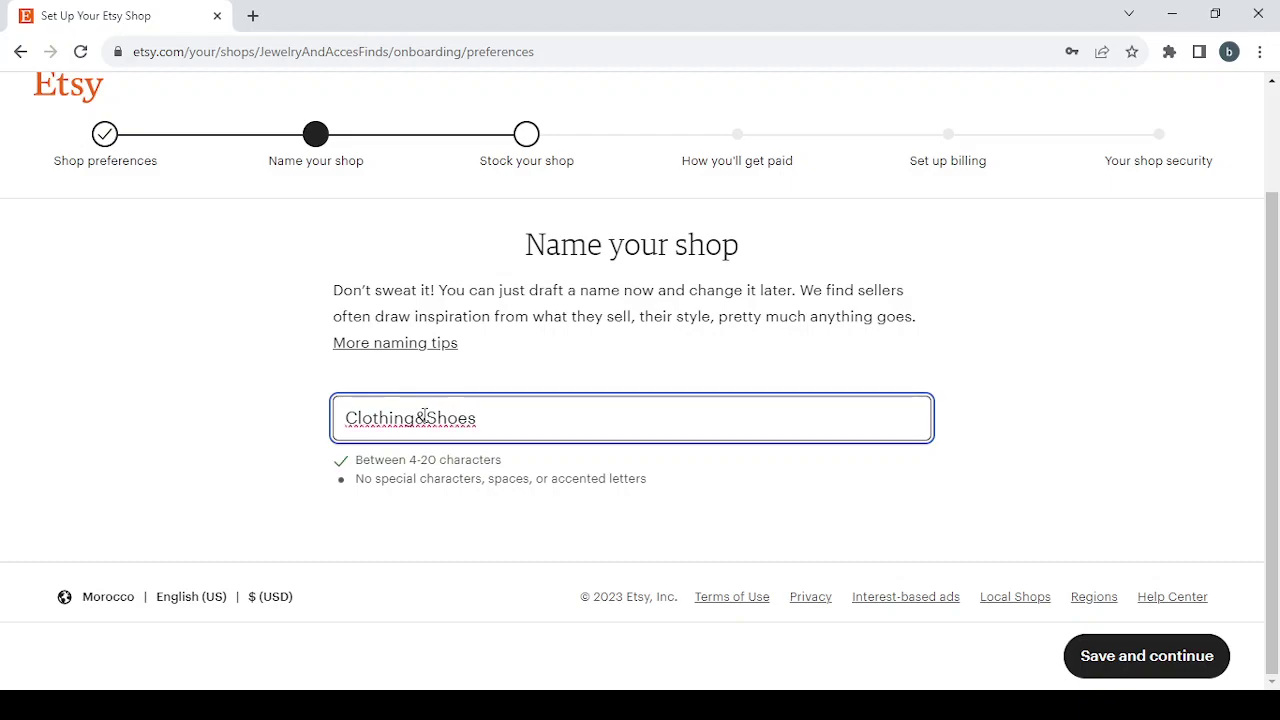
{"action": "key", "text": "Delete"}
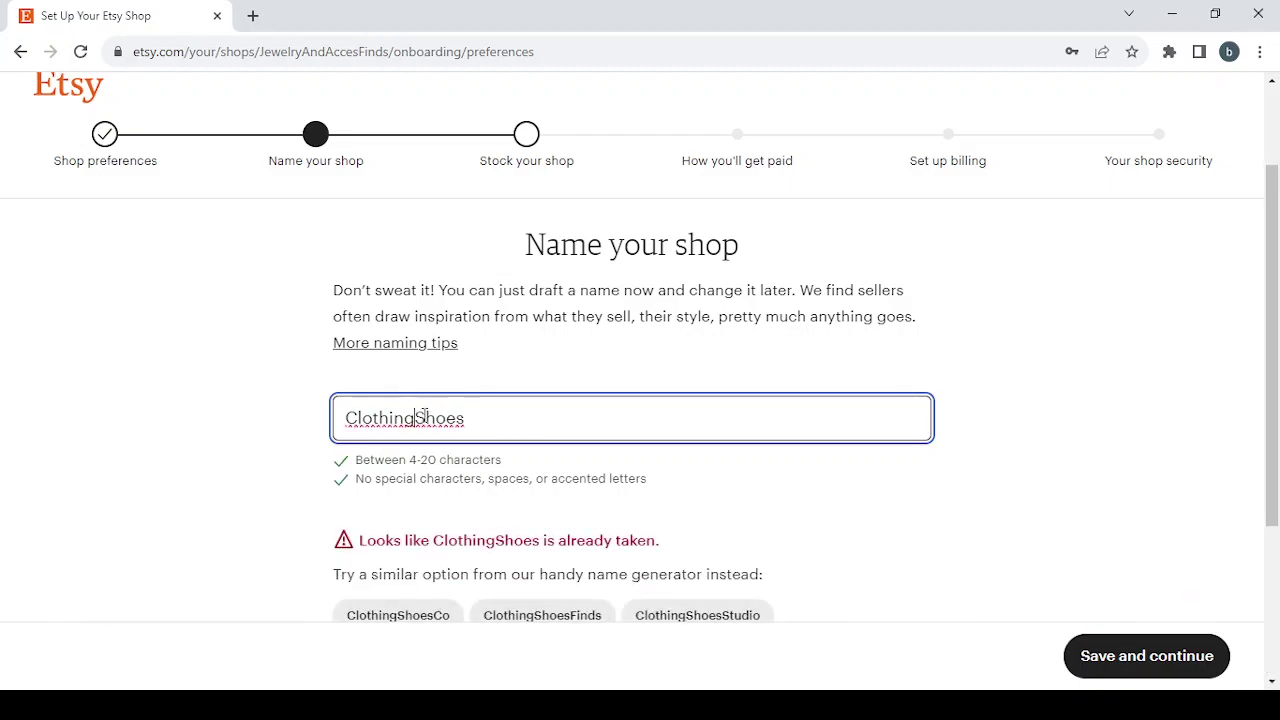
{"action": "type", "text": "And"}
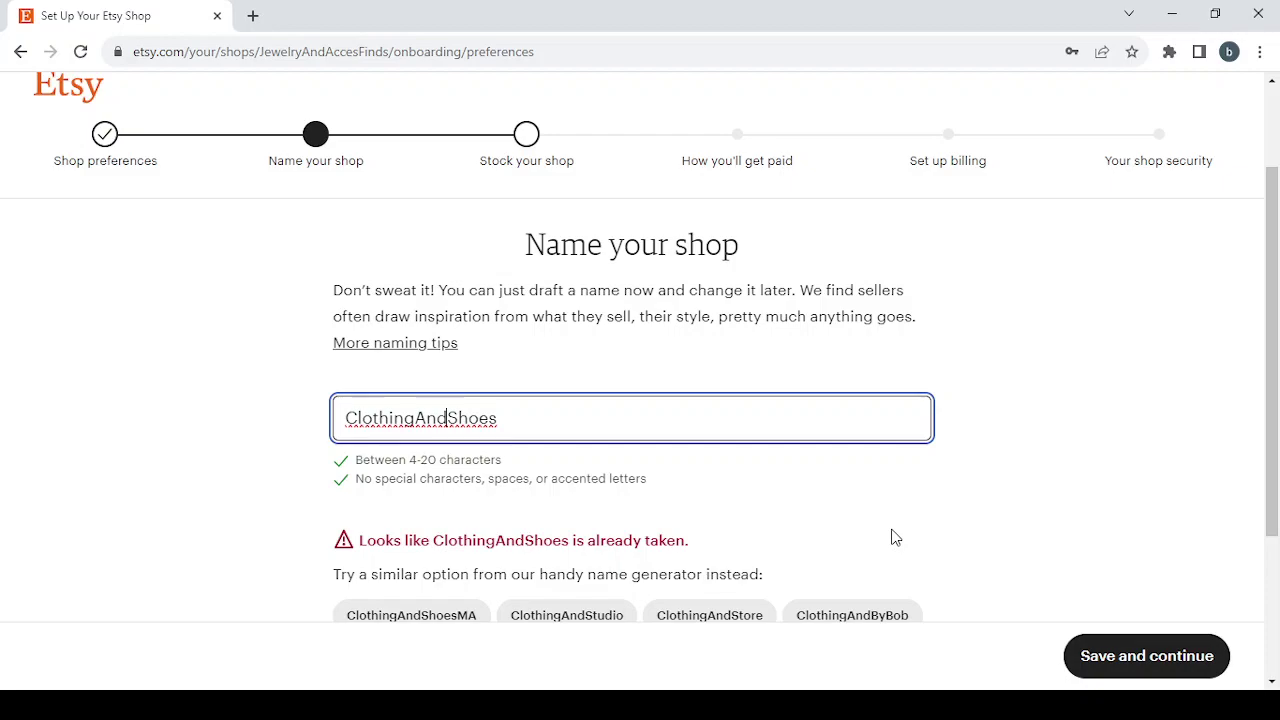
{"action": "scroll", "coordinate": [895, 538], "scroll_direction": "down", "scroll_amount": 3}
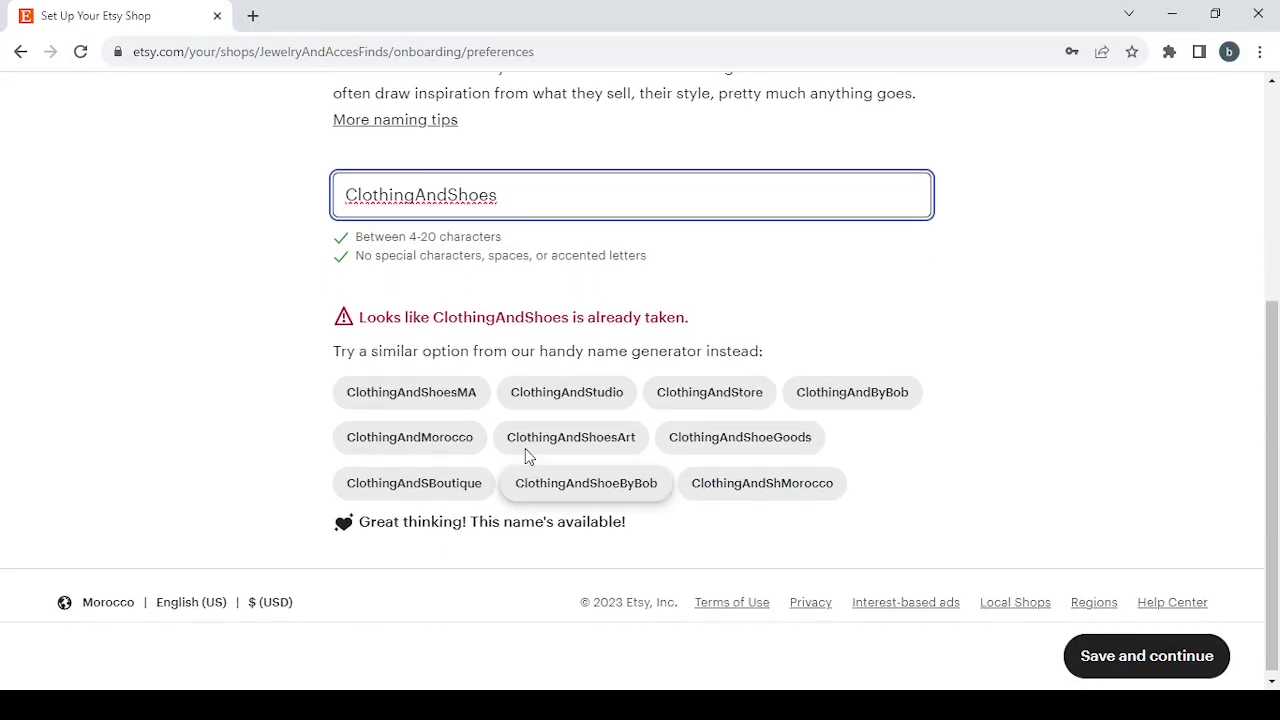
{"action": "scroll", "coordinate": [646, 318], "scroll_direction": "up", "scroll_amount": 2}
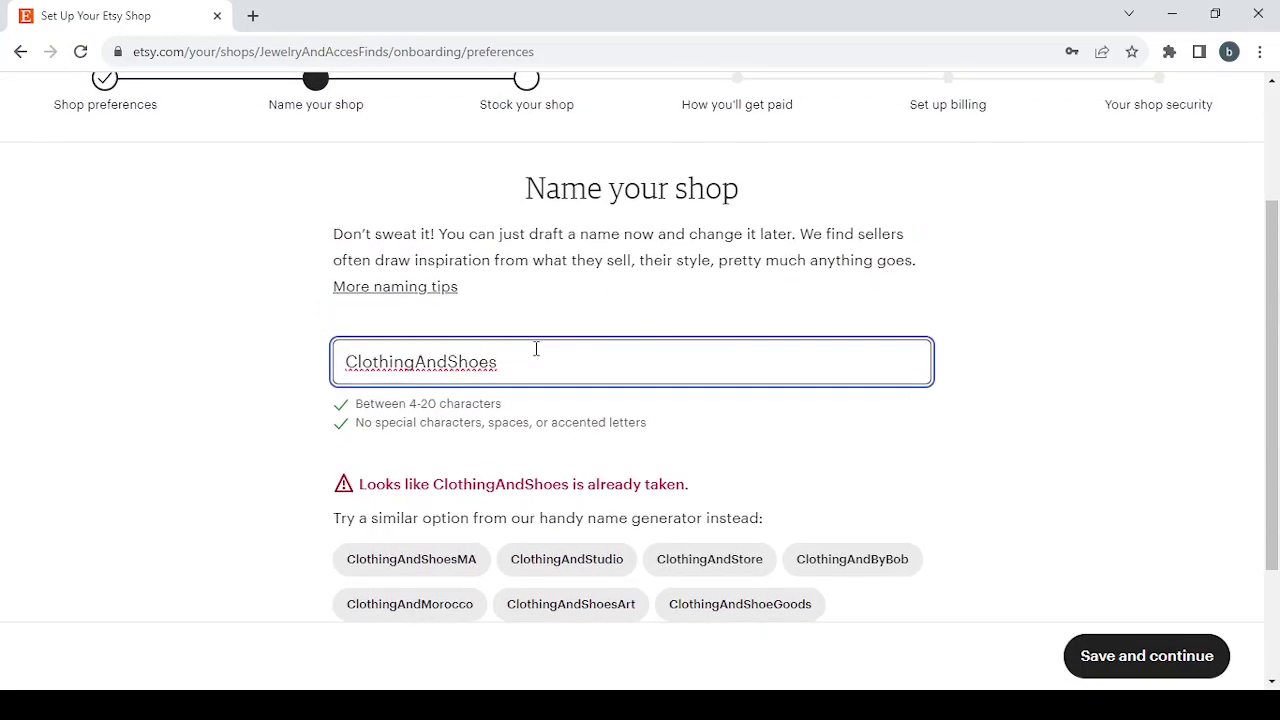
{"action": "type", "text": "1"}
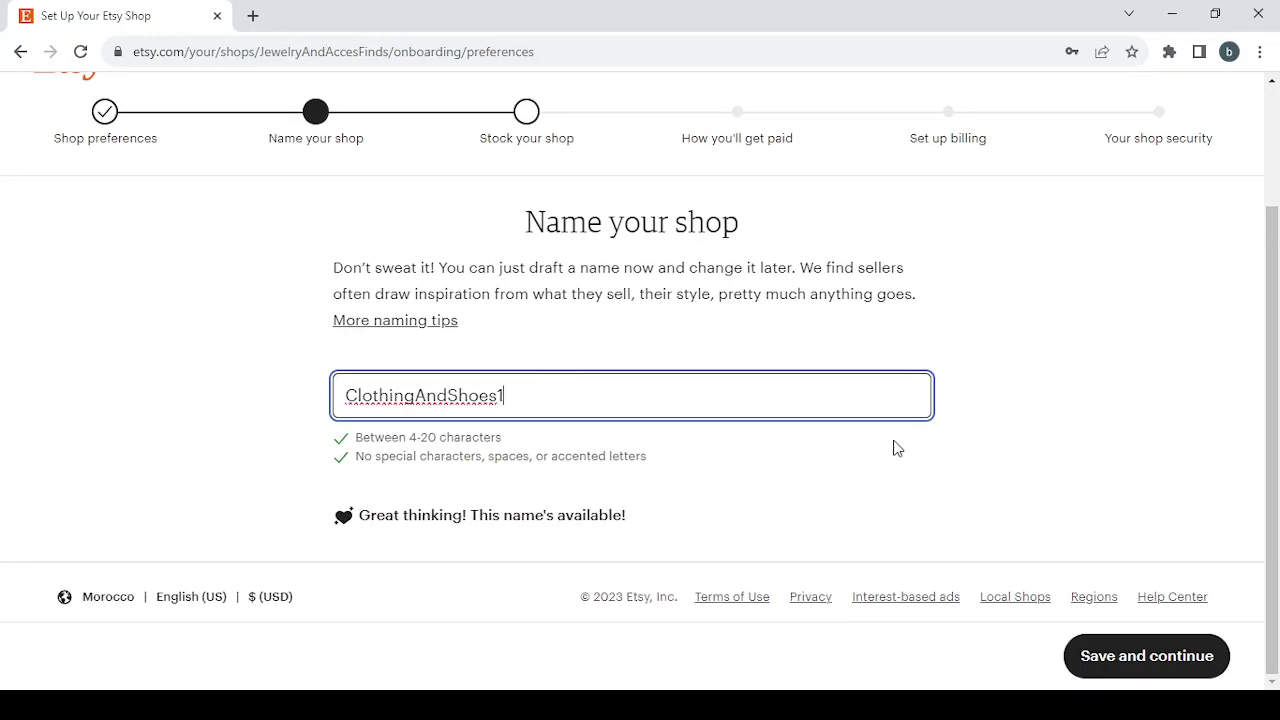
{"action": "left_click", "coordinate": [1127, 662]}
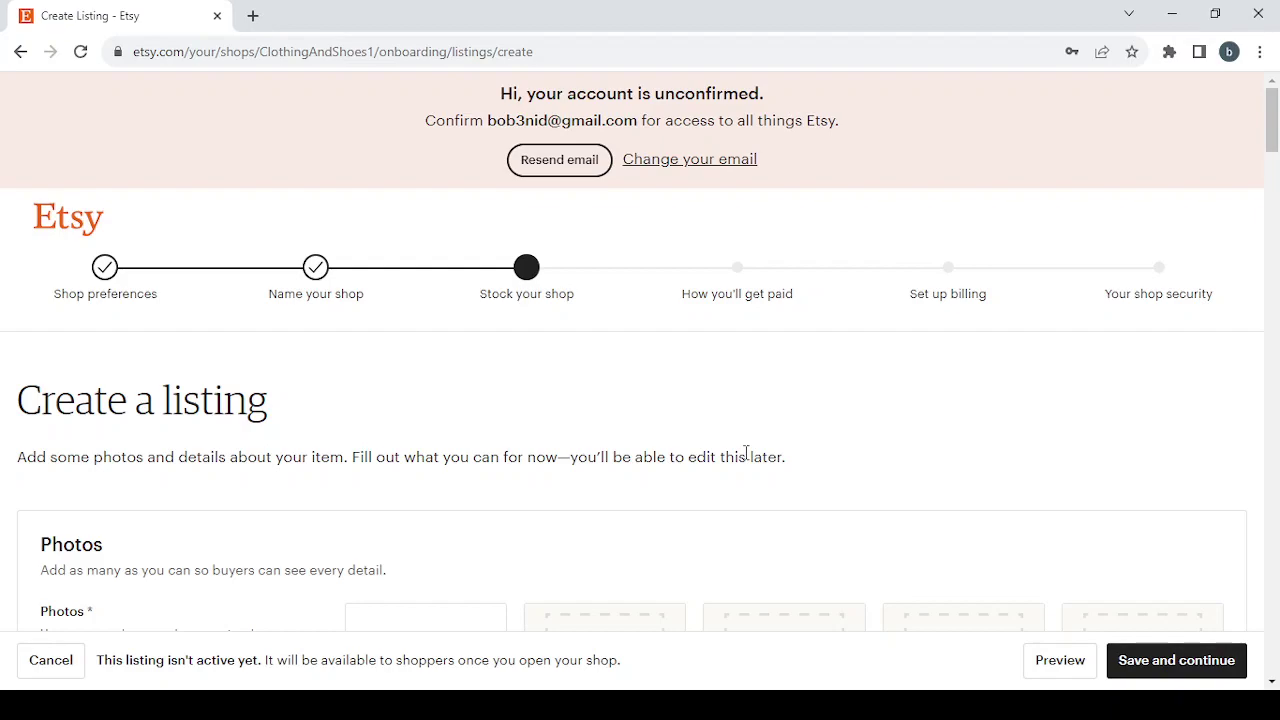
Attempt to save the empty listing to surface the required photos, inventory, details and shipping errors.
{"action": "scroll", "coordinate": [746, 453], "scroll_direction": "down", "scroll_amount": 2}
{"action": "scroll", "coordinate": [746, 453], "scroll_direction": "up", "scroll_amount": 2}
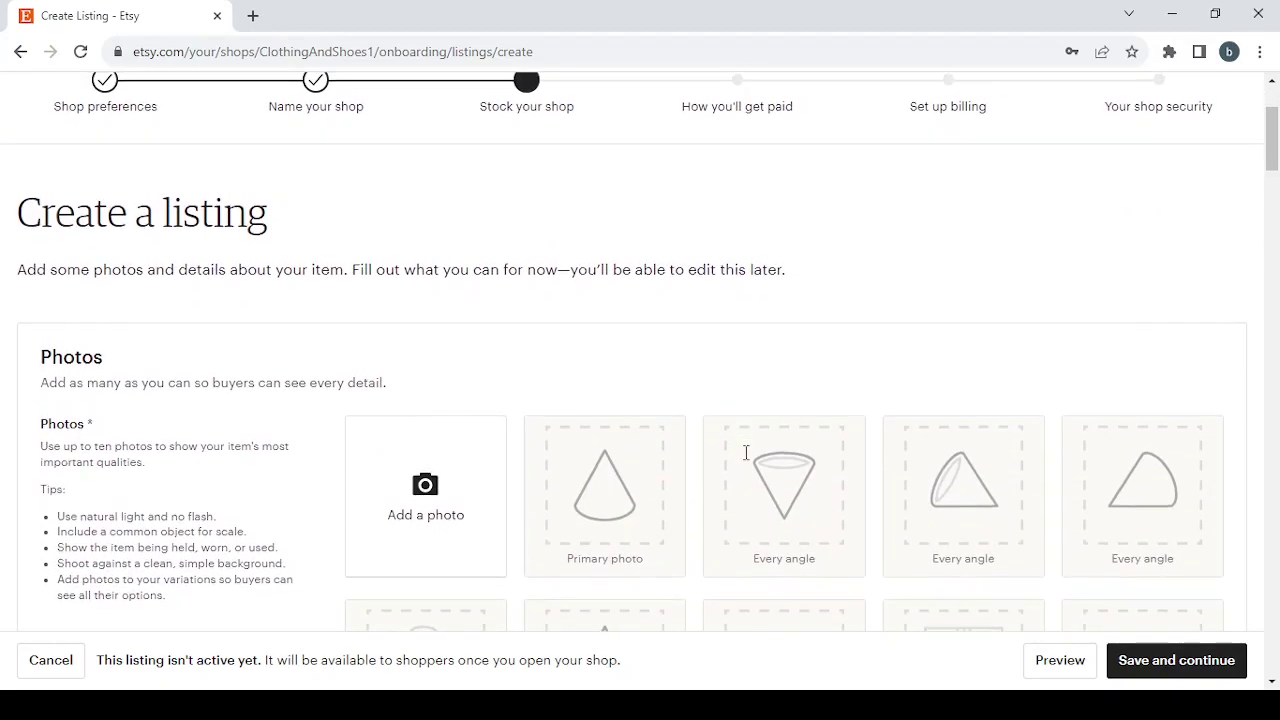
{"action": "left_click", "coordinate": [1222, 668]}
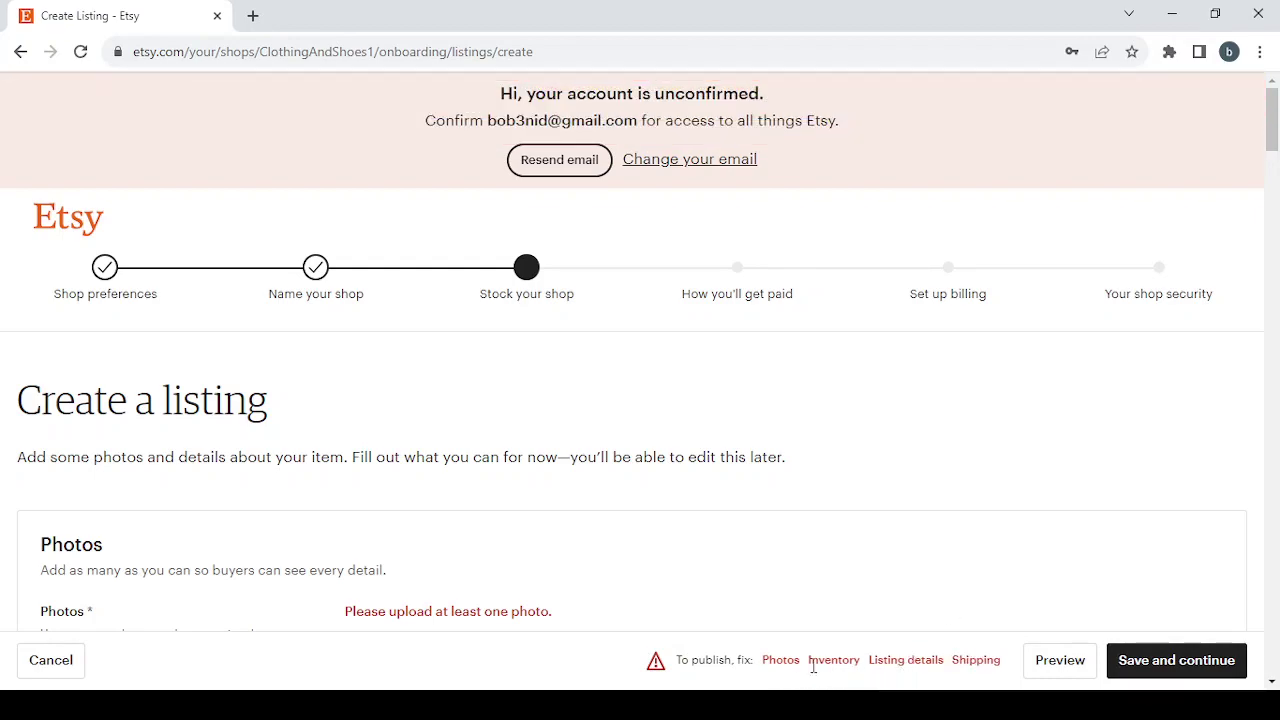
Jump in turn to the flagged Photos, Inventory, Listing details and Shipping sections.
{"action": "left_click", "coordinate": [780, 664]}
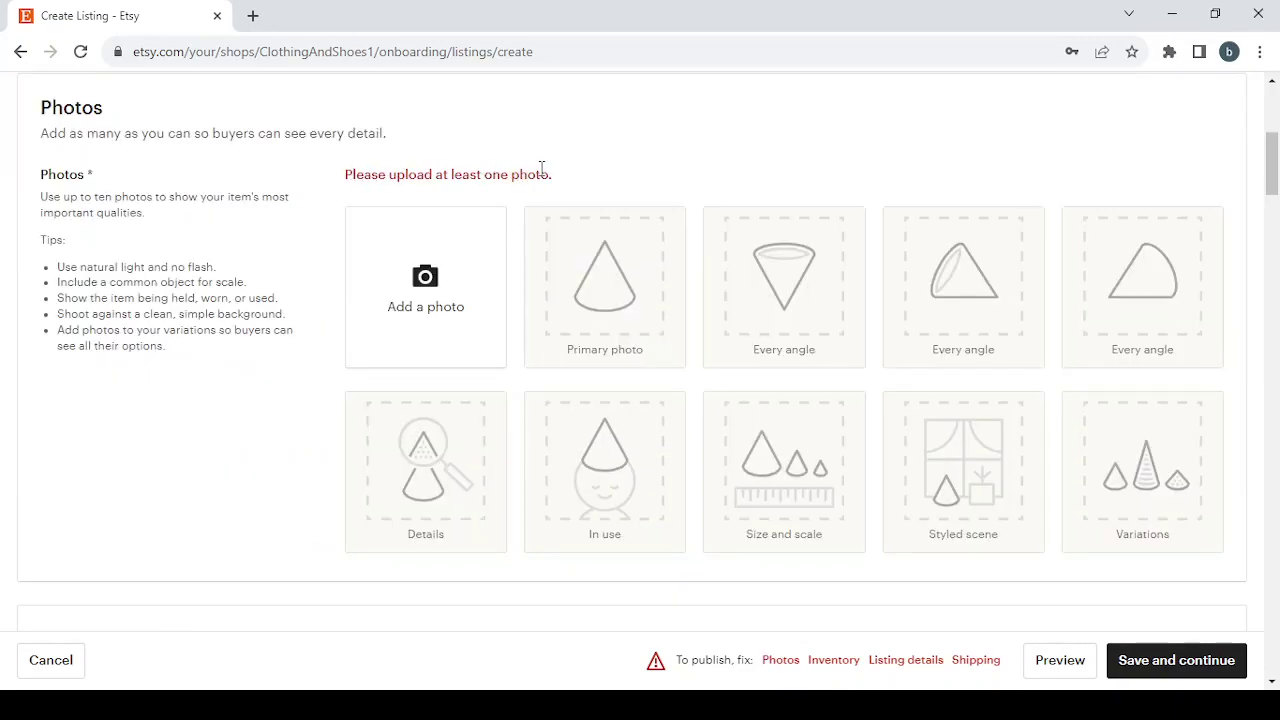
{"action": "left_click", "coordinate": [833, 662]}
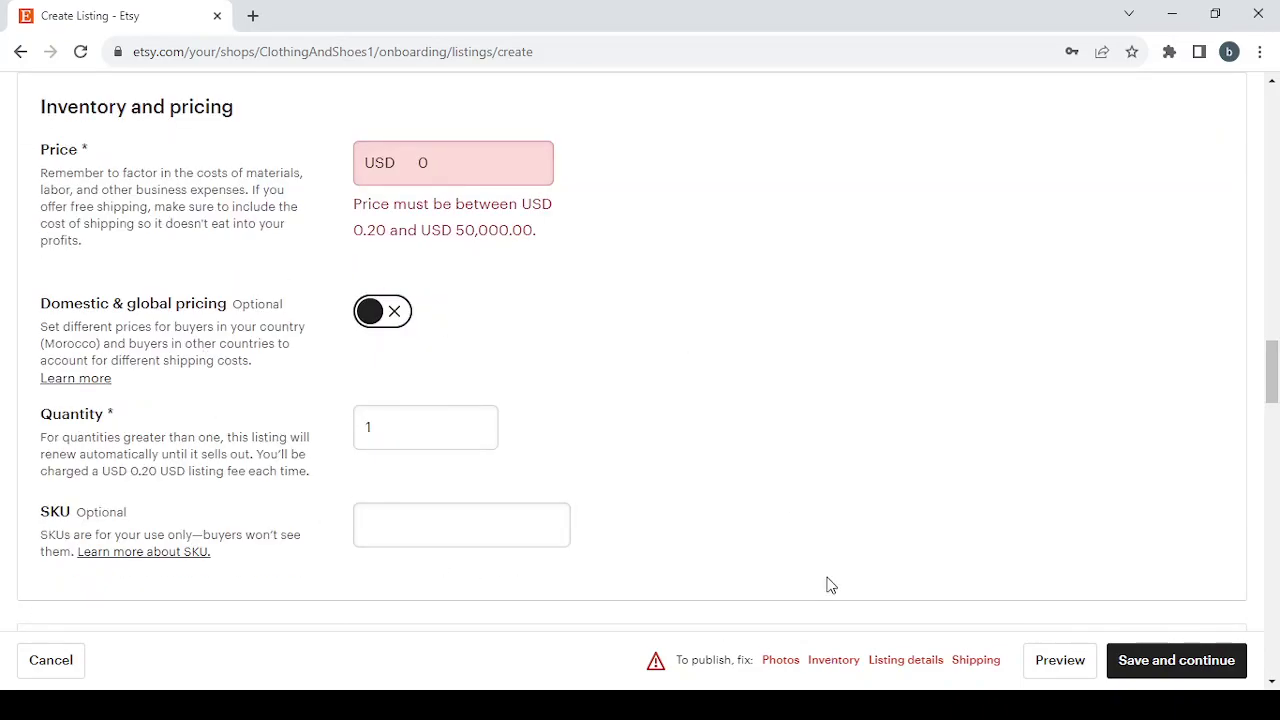
{"action": "left_click", "coordinate": [910, 662]}
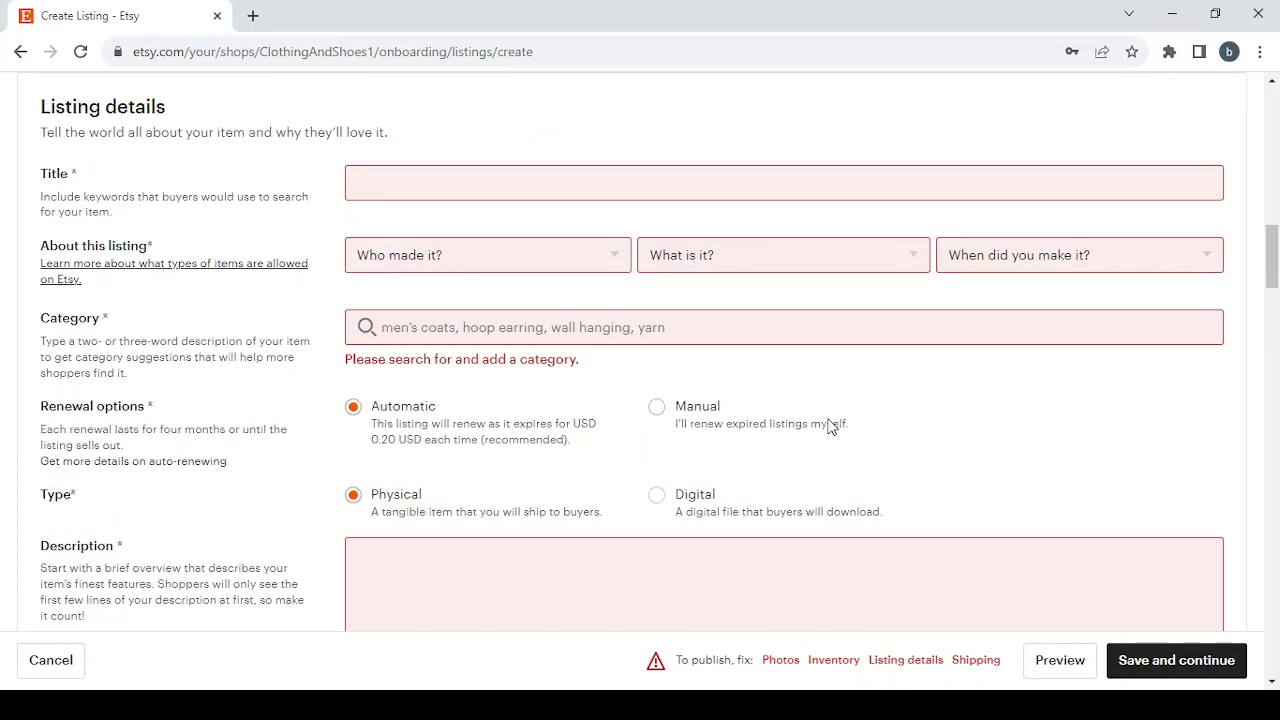
{"action": "scroll", "coordinate": [785, 255], "scroll_direction": "down", "scroll_amount": 2}
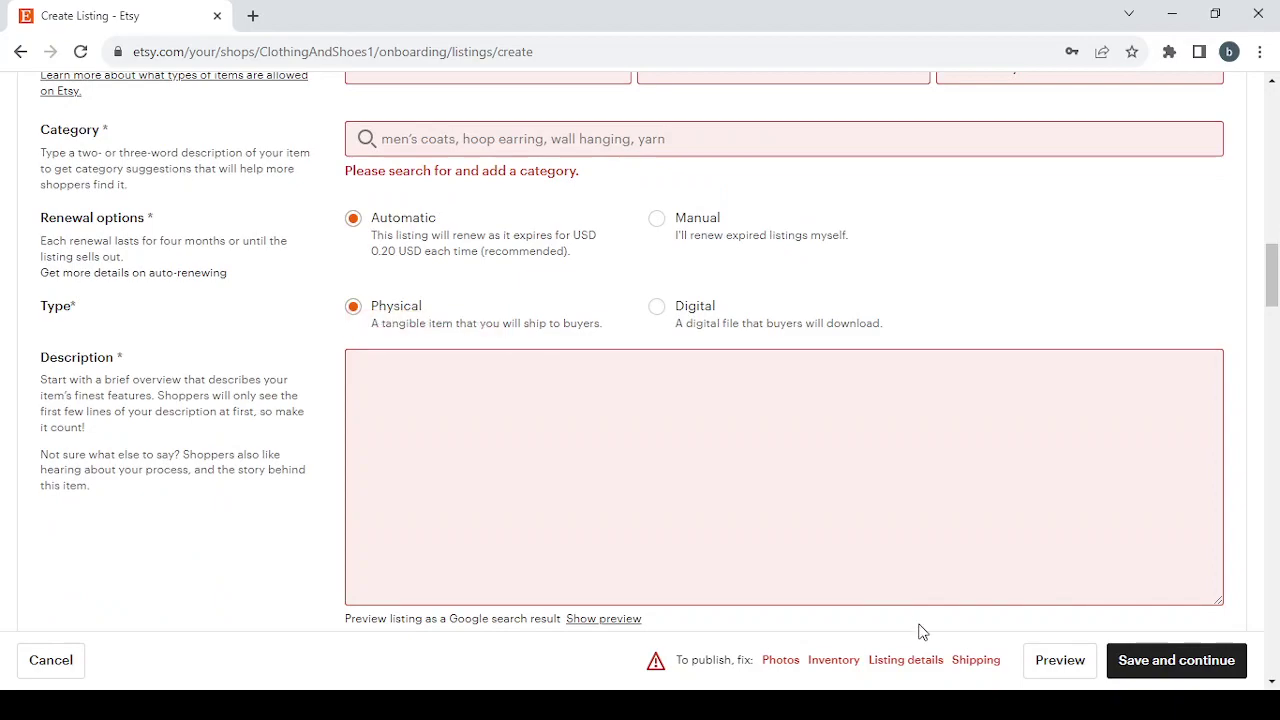
{"action": "left_click", "coordinate": [976, 661]}
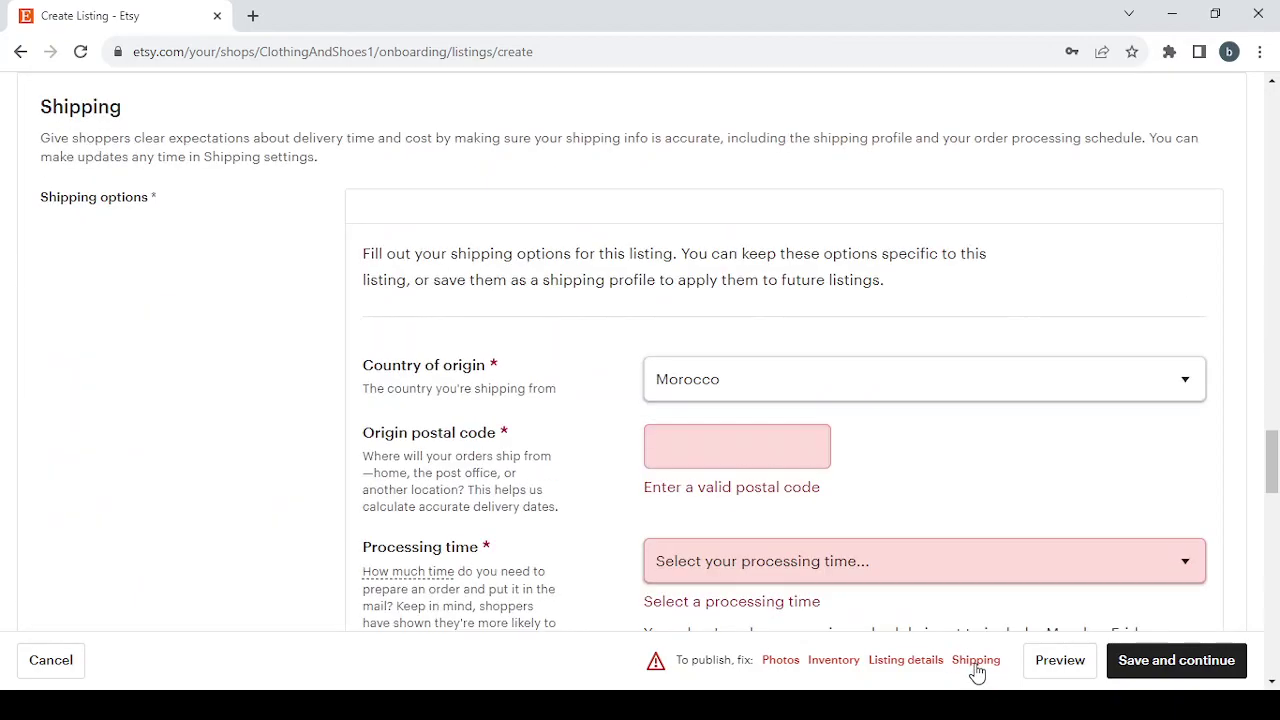
{"action": "scroll", "coordinate": [686, 338], "scroll_direction": "down", "scroll_amount": 1}
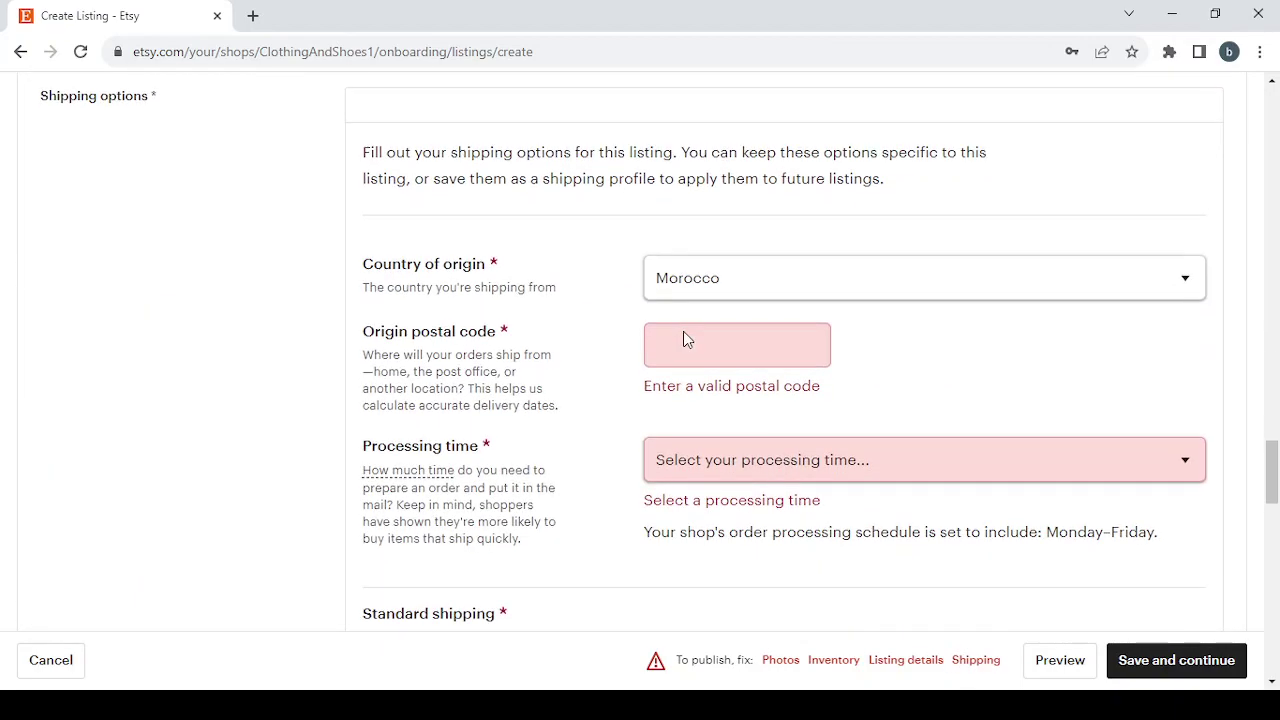
{"action": "scroll", "coordinate": [832, 366], "scroll_direction": "down", "scroll_amount": 8}
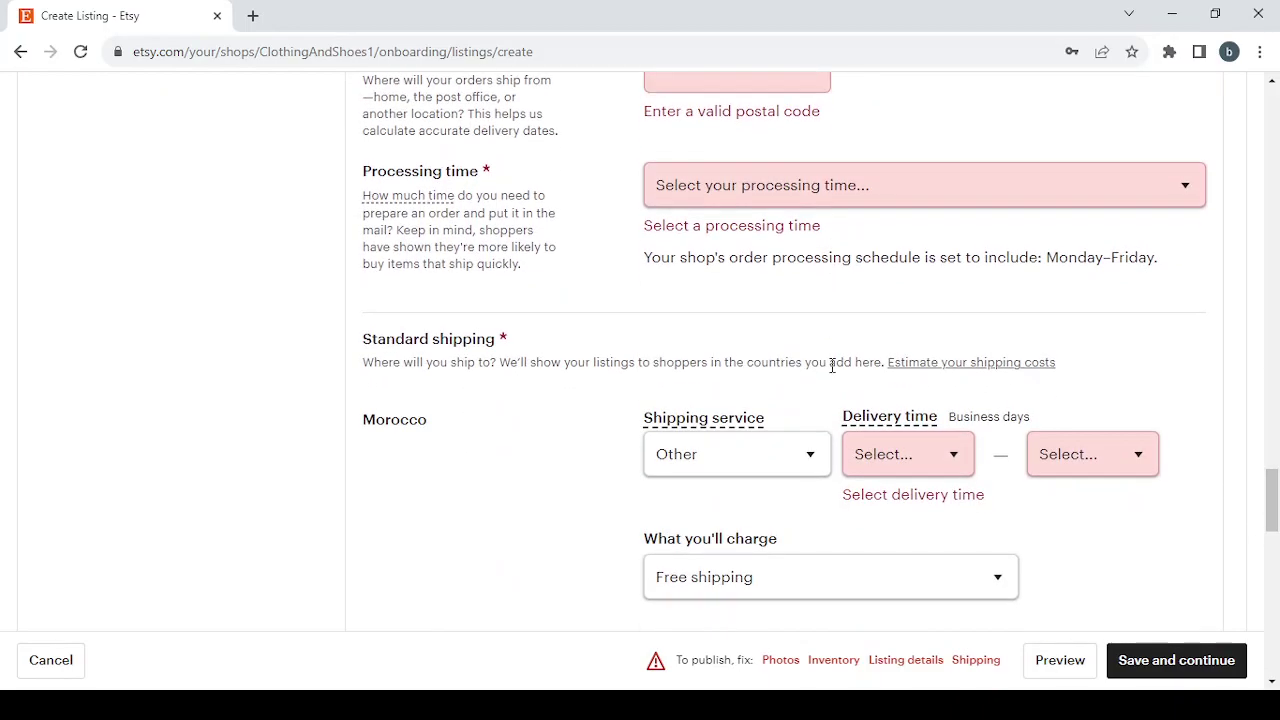
{"action": "scroll", "coordinate": [835, 373], "scroll_direction": "up", "scroll_amount": 4}
{"action": "scroll", "coordinate": [833, 373], "scroll_direction": "up", "scroll_amount": 5}
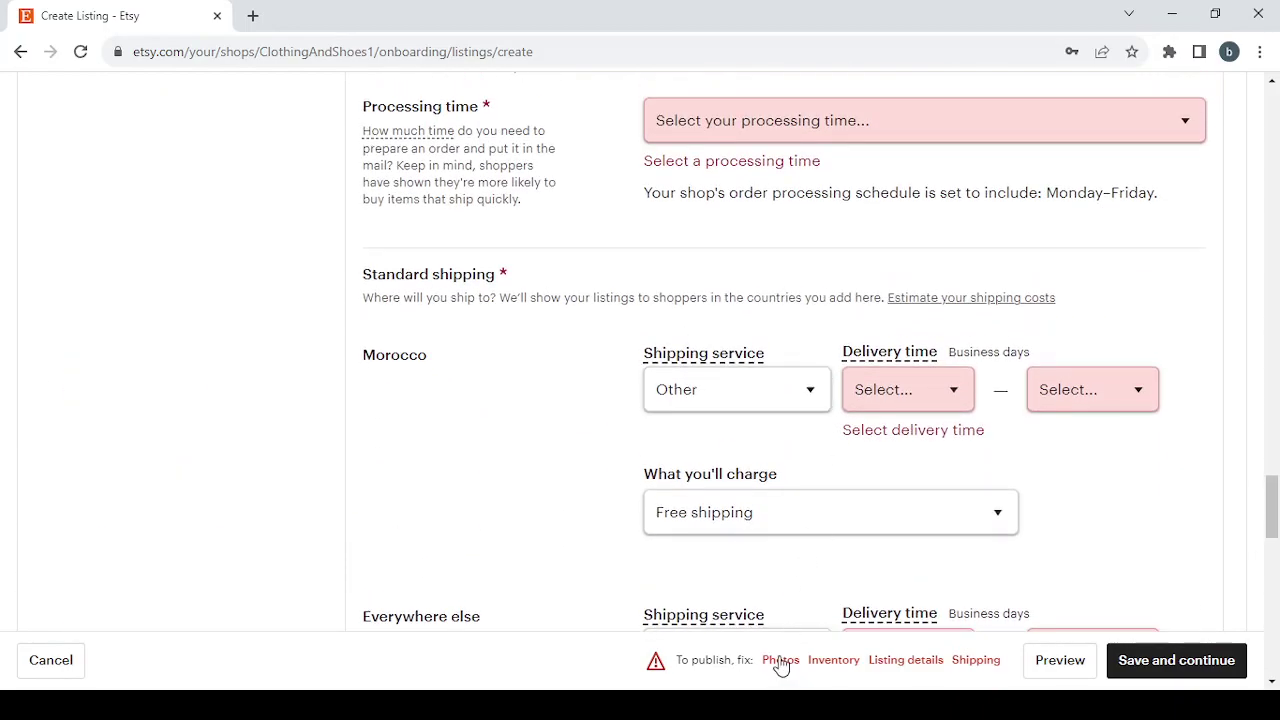
Go back to Photos and scroll past the Video area down to Listing details.
{"action": "left_click", "coordinate": [780, 661]}
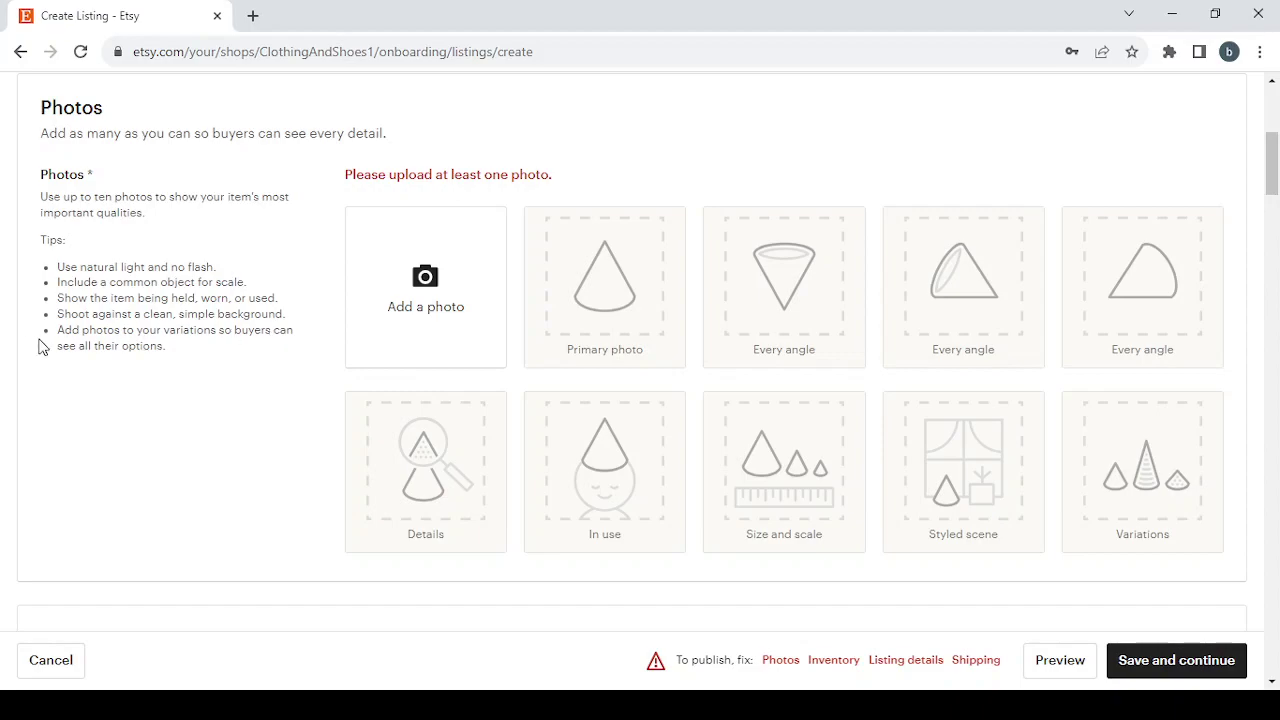
{"action": "scroll", "coordinate": [307, 404], "scroll_direction": "down", "scroll_amount": 2}
{"action": "scroll", "coordinate": [307, 404], "scroll_direction": "down", "scroll_amount": 4}
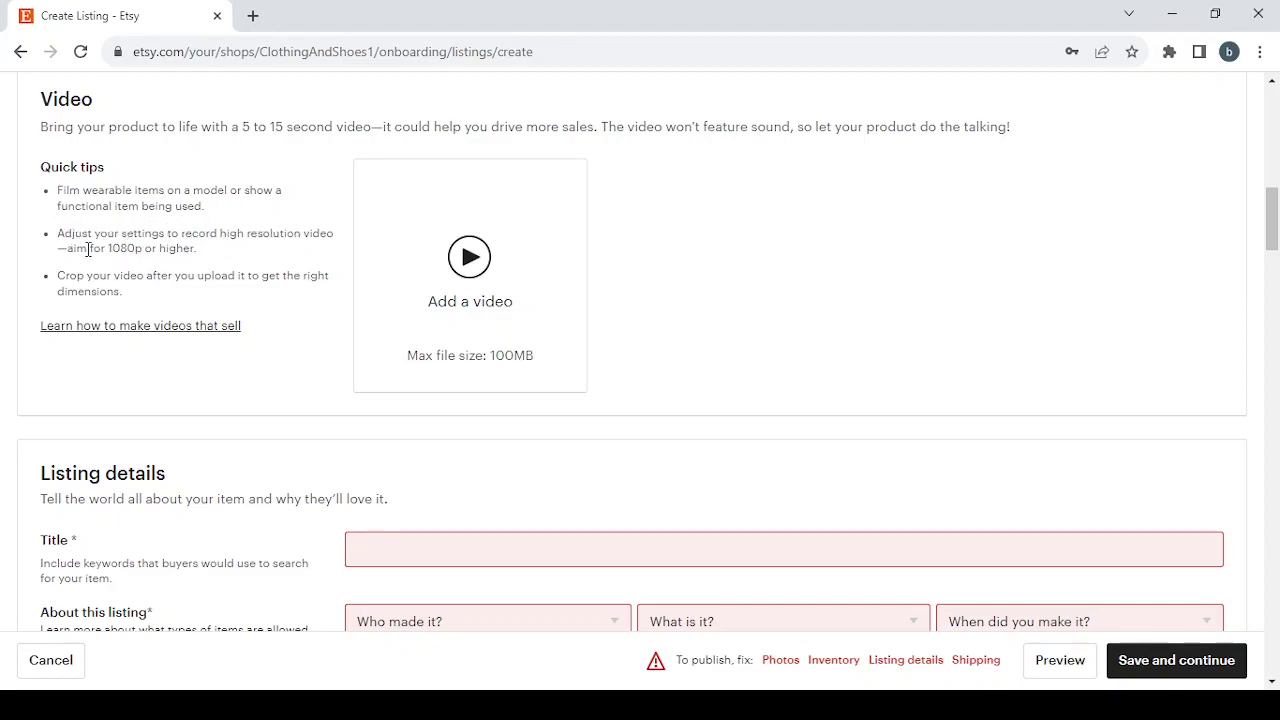
{"action": "scroll", "coordinate": [237, 264], "scroll_direction": "down", "scroll_amount": 1}
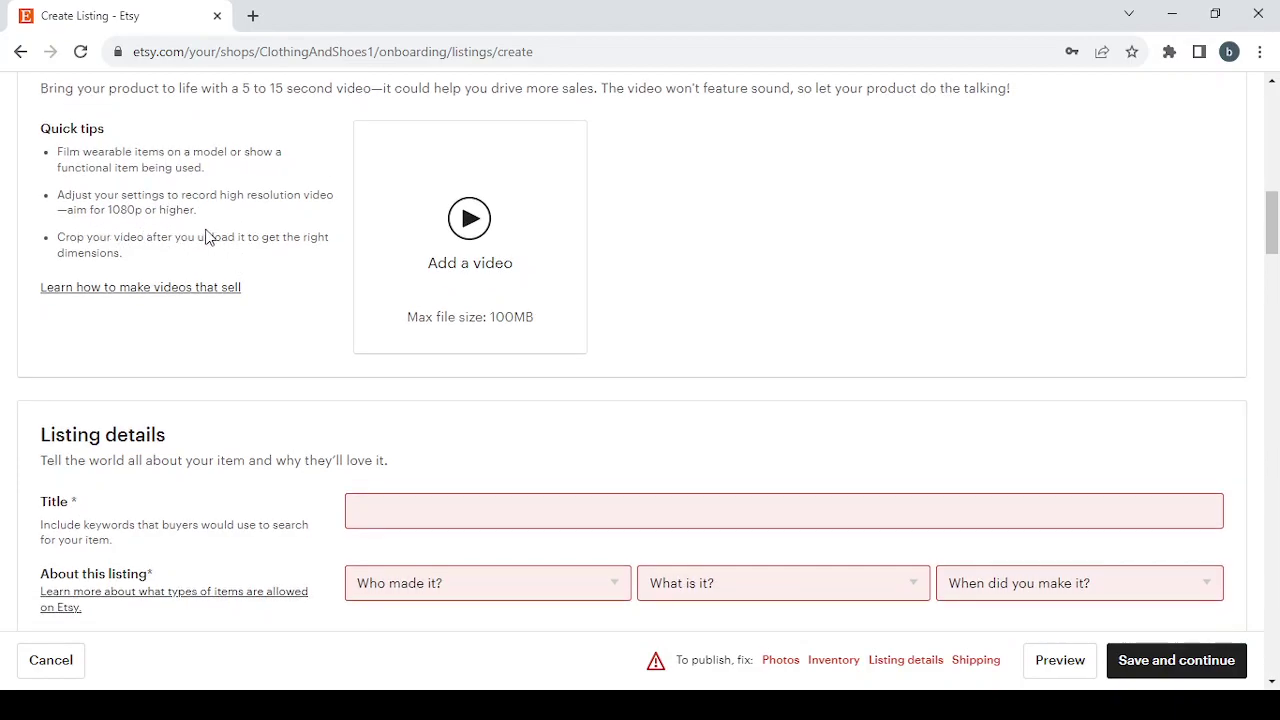
{"action": "scroll", "coordinate": [215, 244], "scroll_direction": "down", "scroll_amount": 1}
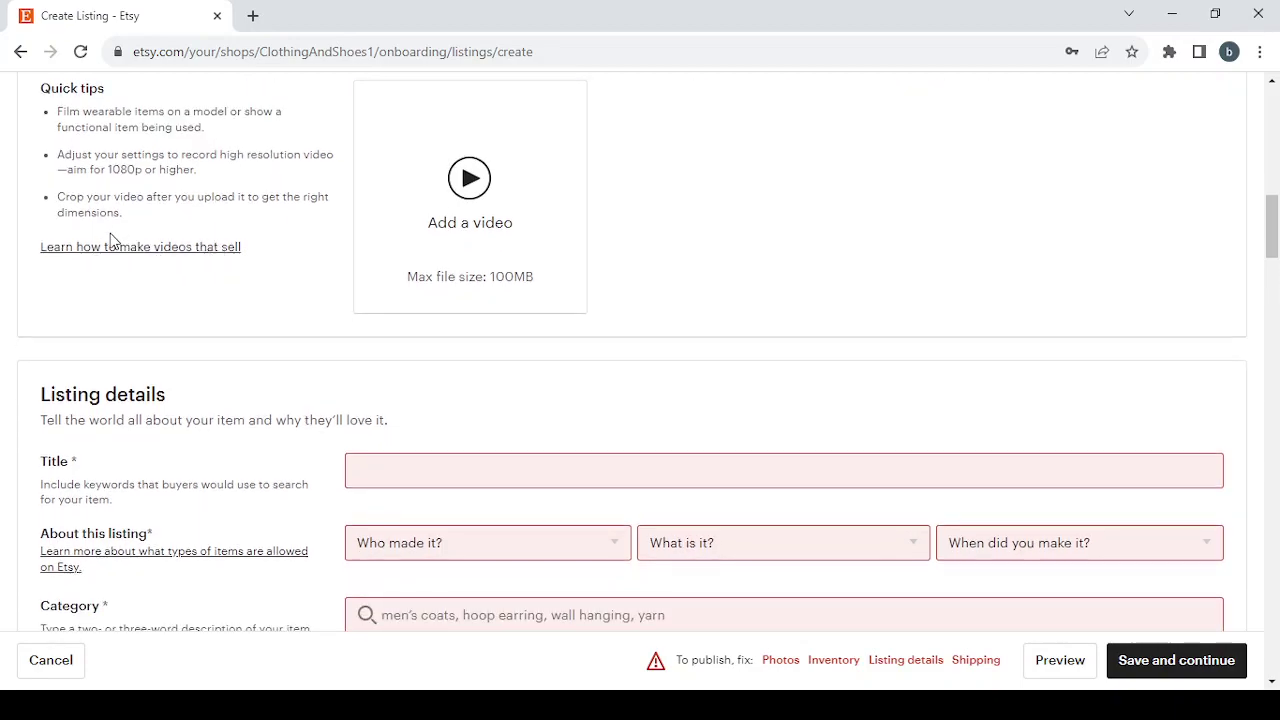
{"action": "scroll", "coordinate": [577, 448], "scroll_direction": "down", "scroll_amount": 3}
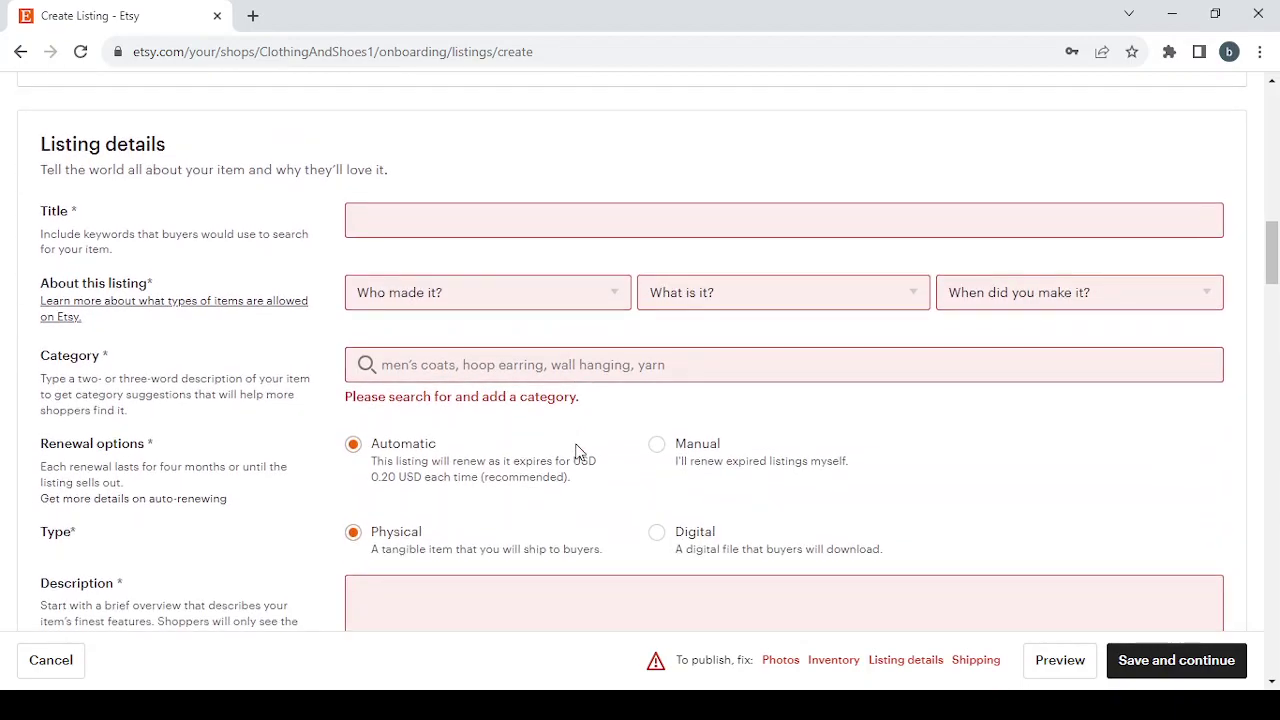
Enter 'Clothing & Shoes' as the listing title.
{"action": "scroll", "coordinate": [577, 448], "scroll_direction": "down", "scroll_amount": 1}
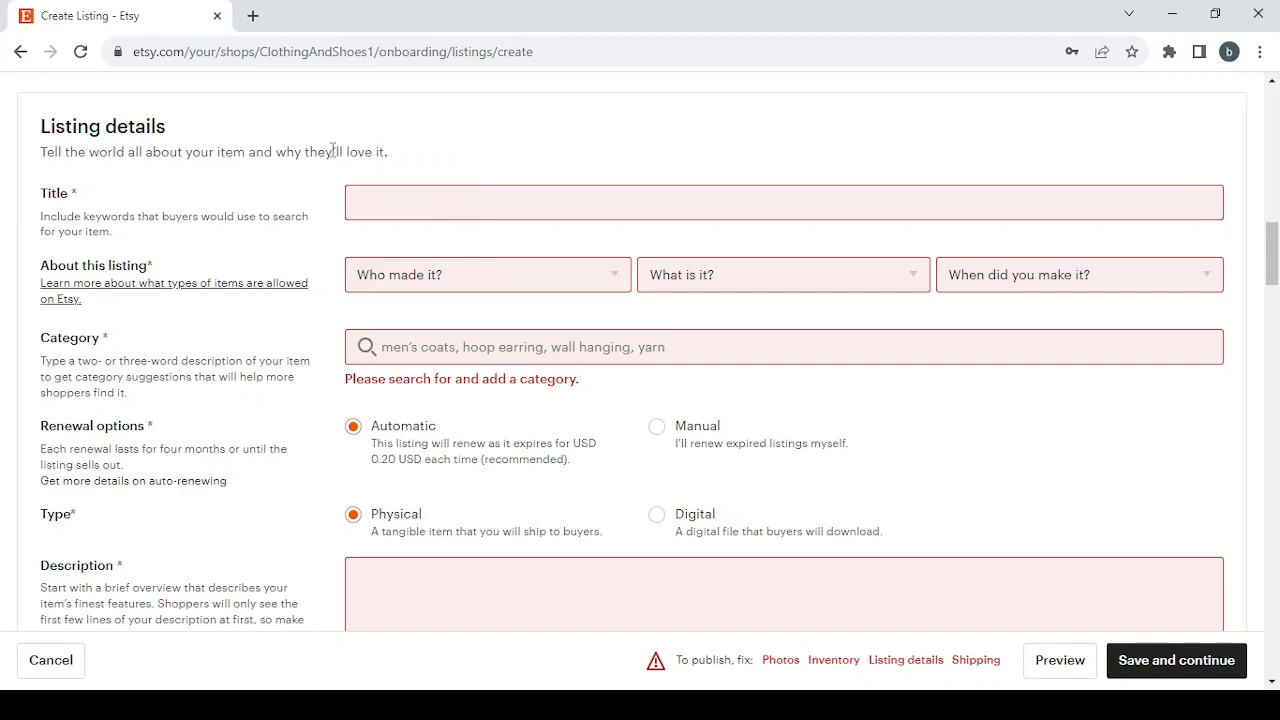
{"action": "left_click", "coordinate": [402, 205]}
{"action": "type", "text": "Clothing & Shoes"}
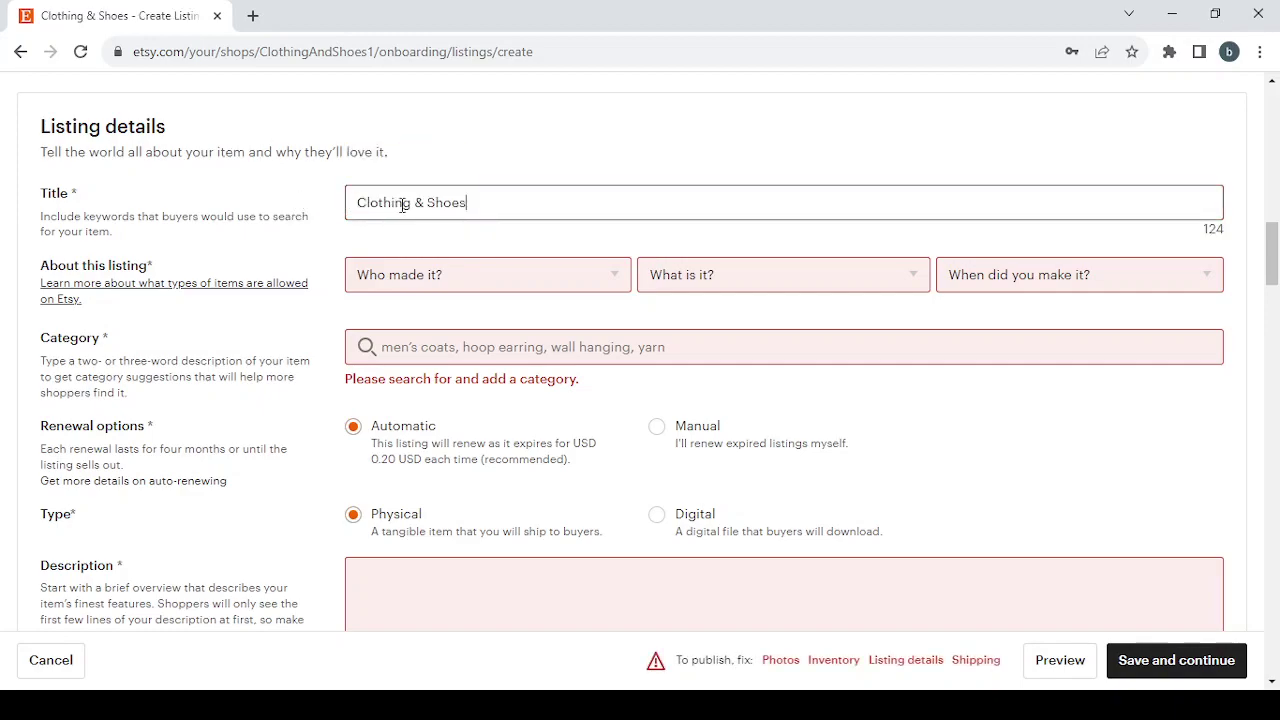
{"action": "scroll", "coordinate": [471, 200], "scroll_direction": "down", "scroll_amount": 1}
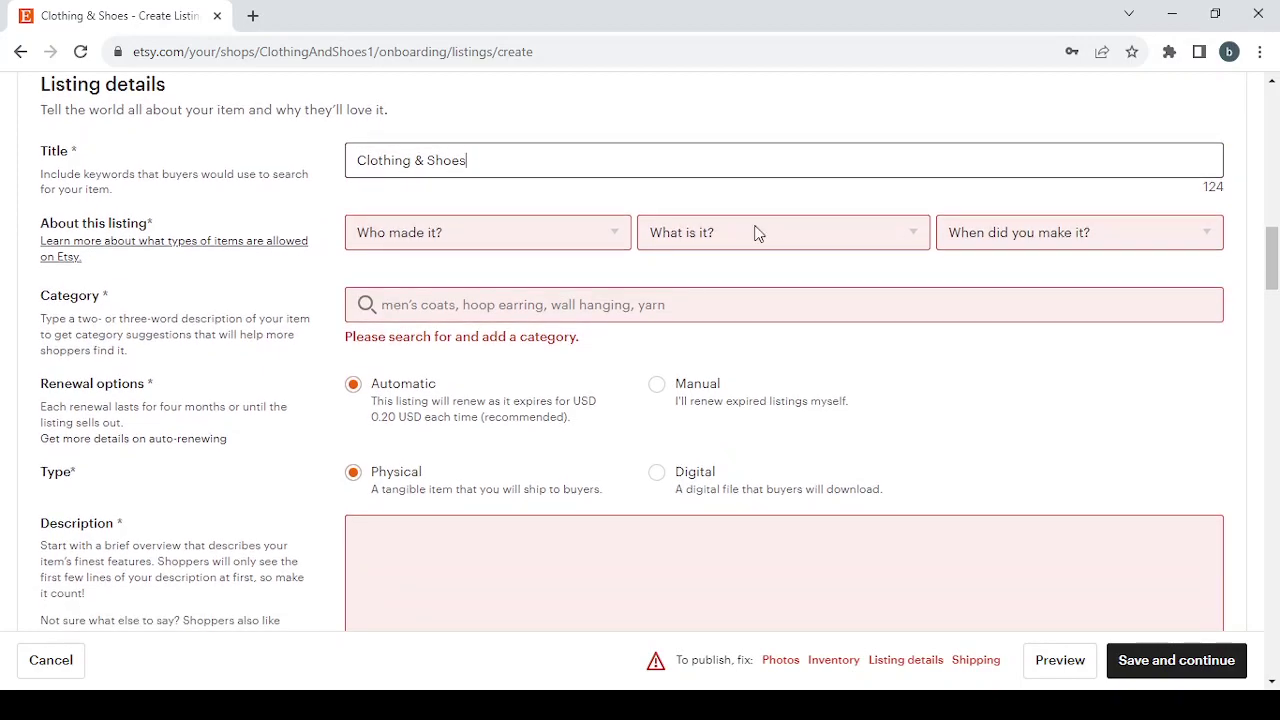
Set About this listing to I did, A finished product, 2020 - 2023.
{"action": "left_click", "coordinate": [515, 246]}
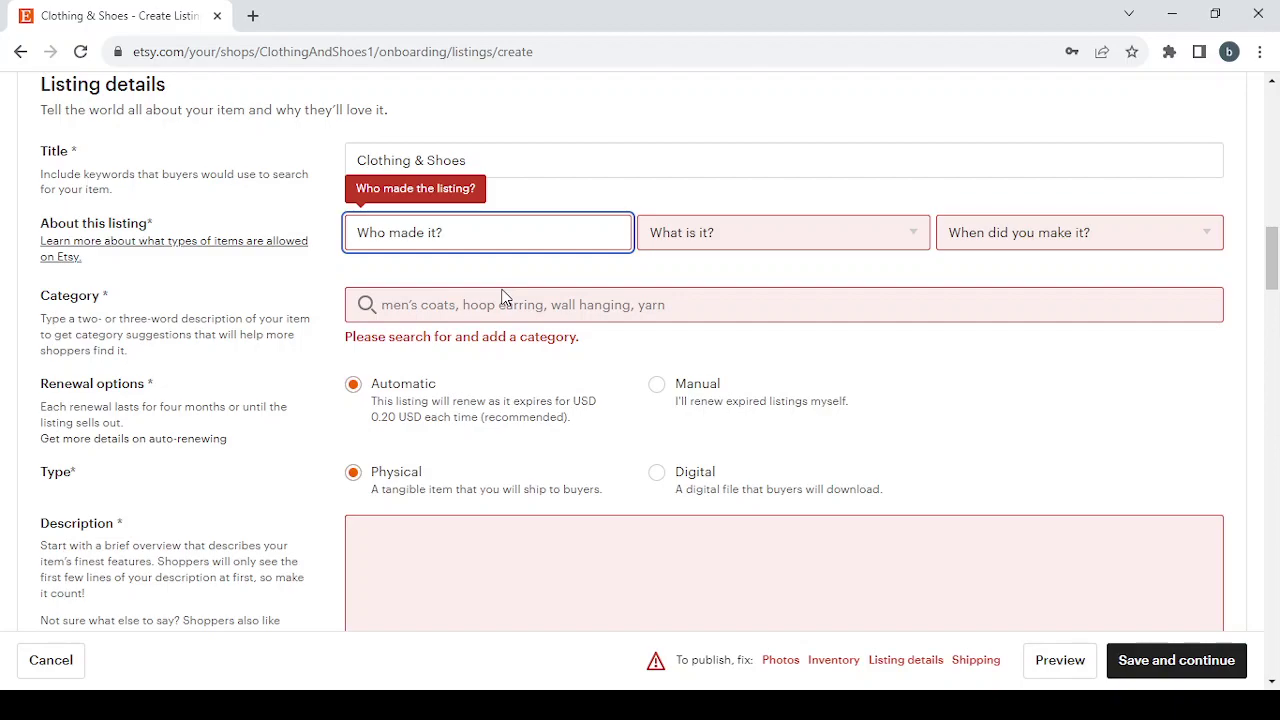
{"action": "key", "text": "Down"}
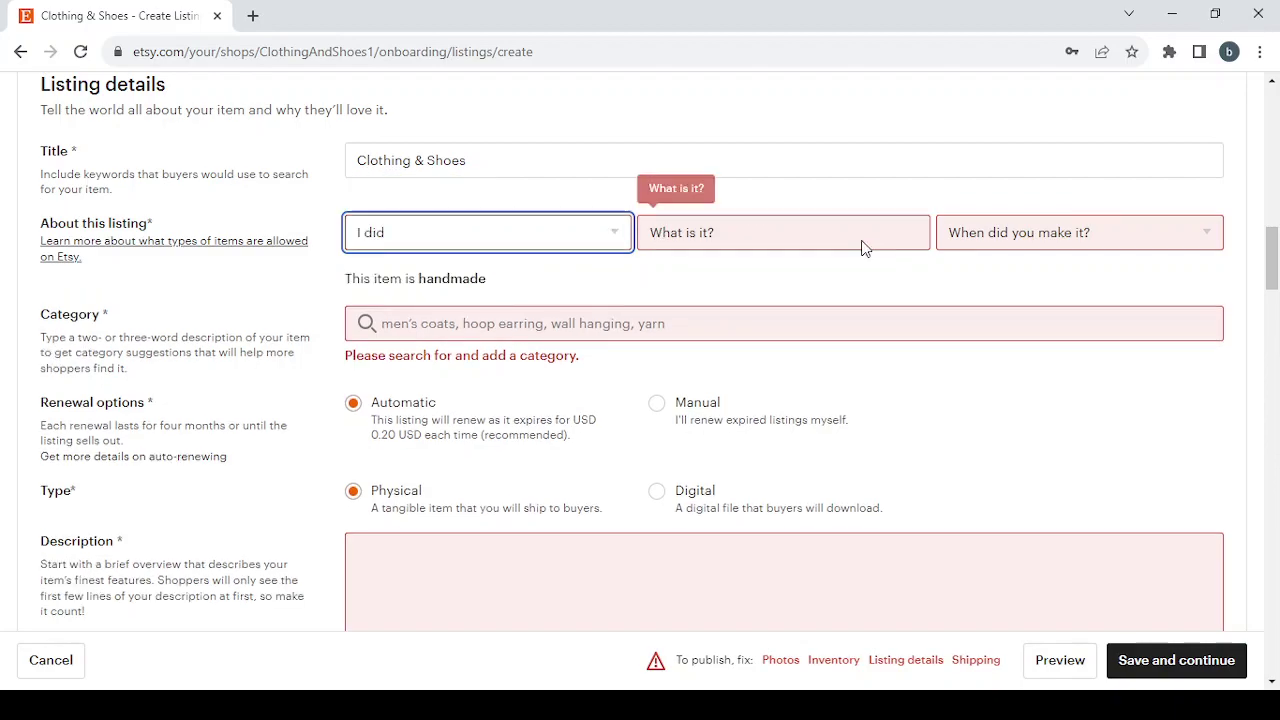
{"action": "key", "text": "Tab"}
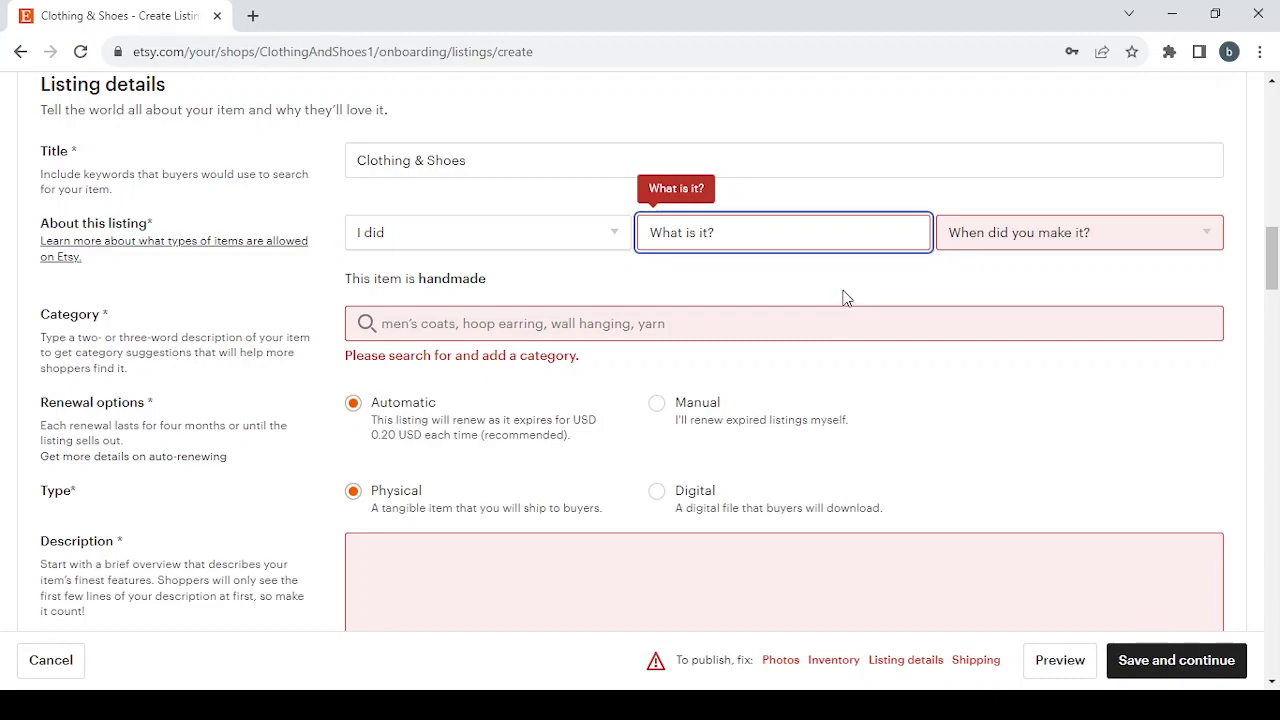
{"action": "key", "text": "Down"}
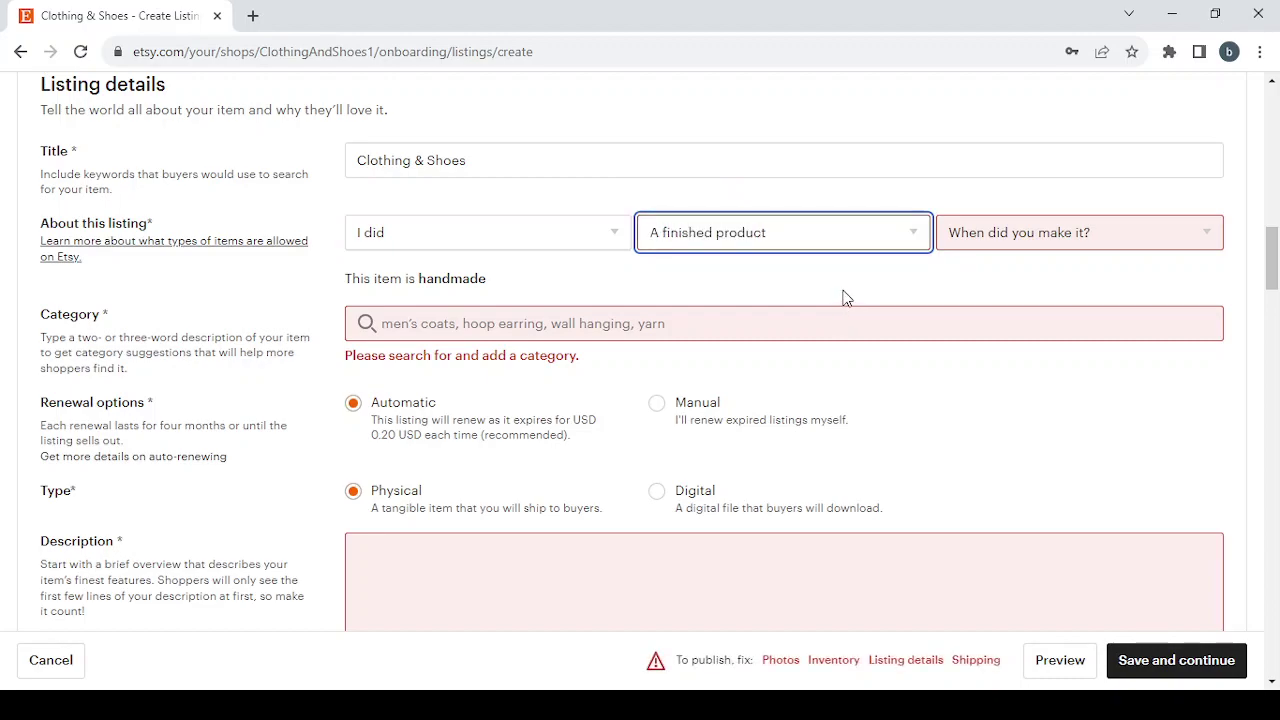
{"action": "key", "text": "Tab"}
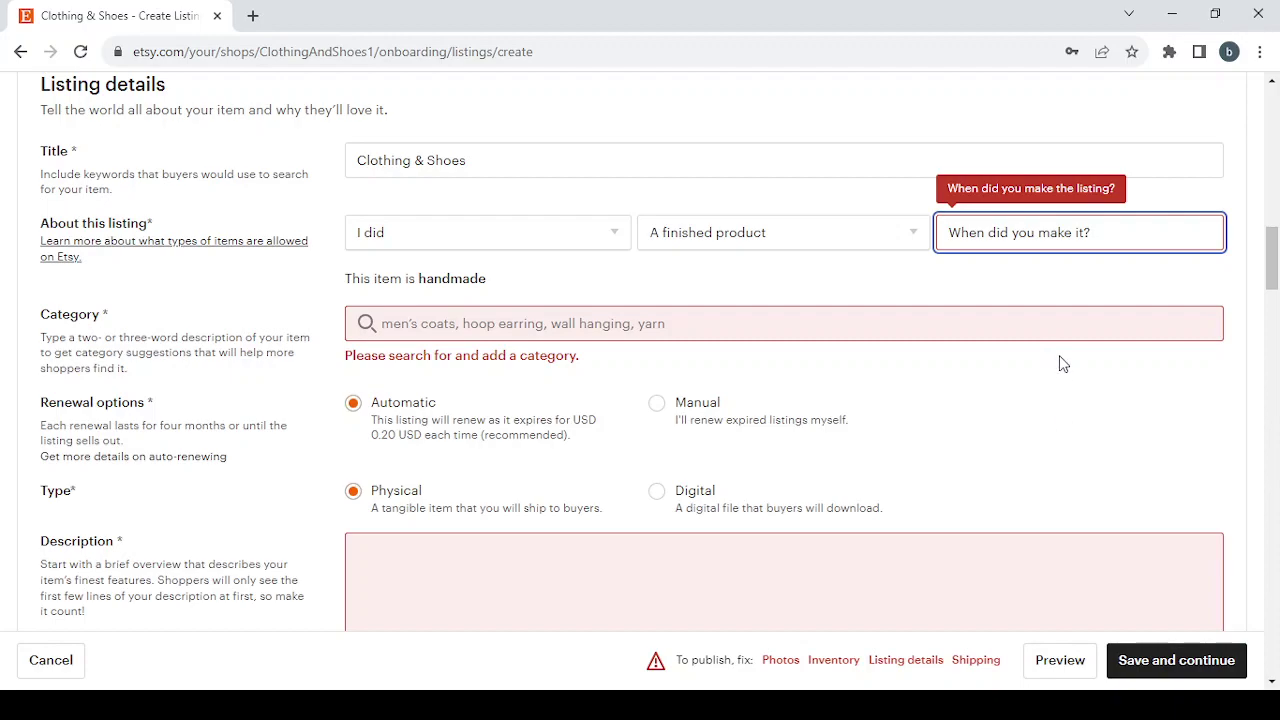
{"action": "key", "text": "Down"}
{"action": "key", "text": "Down"}
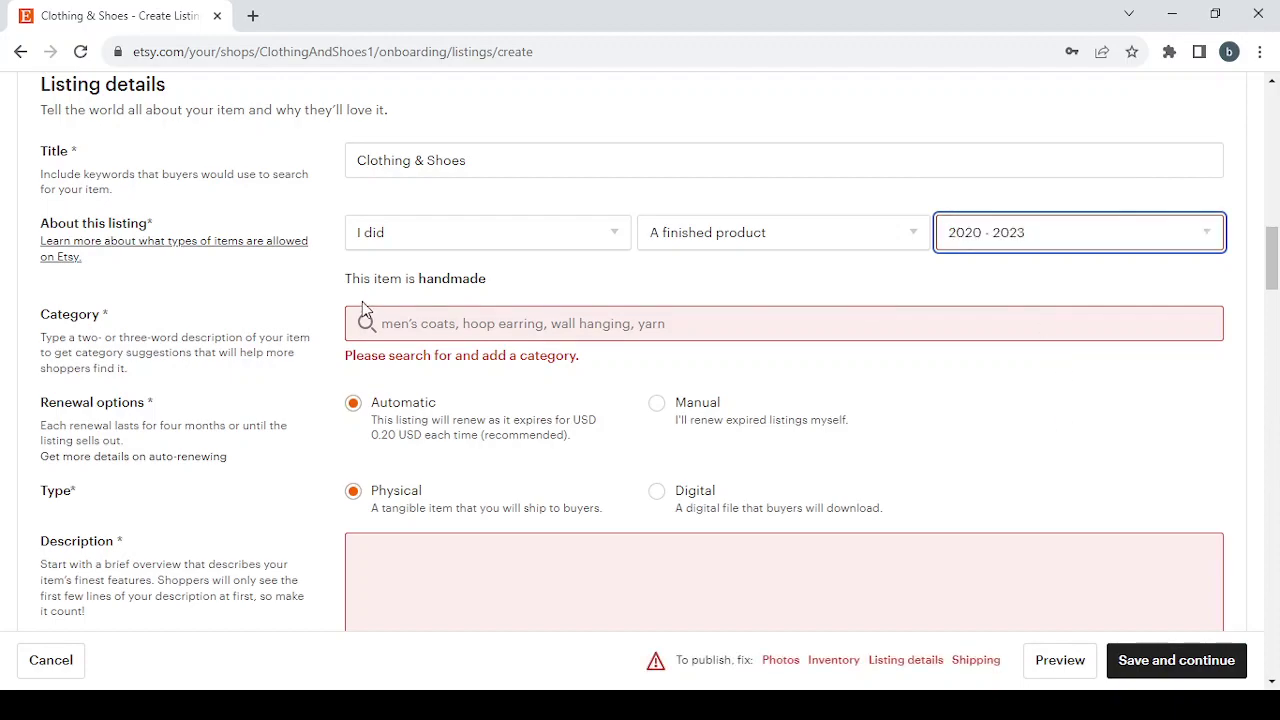
Search categories for Clothing & Shoes and file the item under Dresses.
{"action": "left_click", "coordinate": [448, 330]}
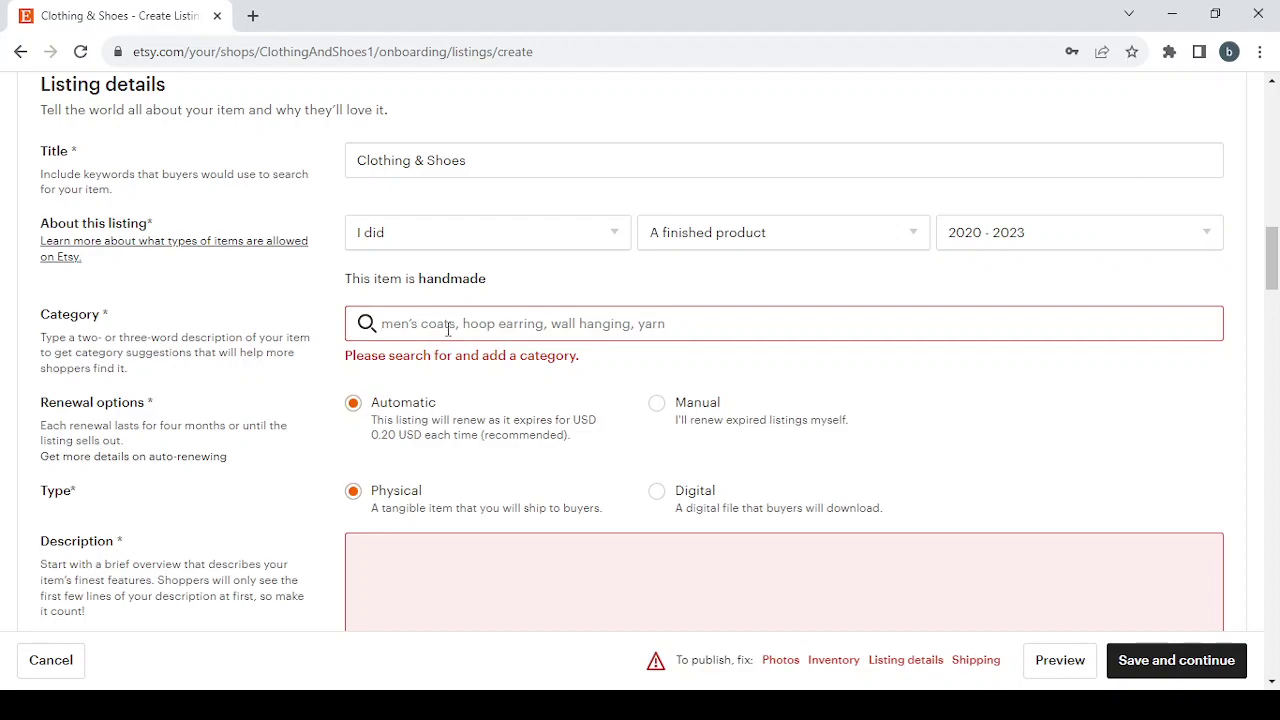
{"action": "type", "text": "Clothing & Shoes"}
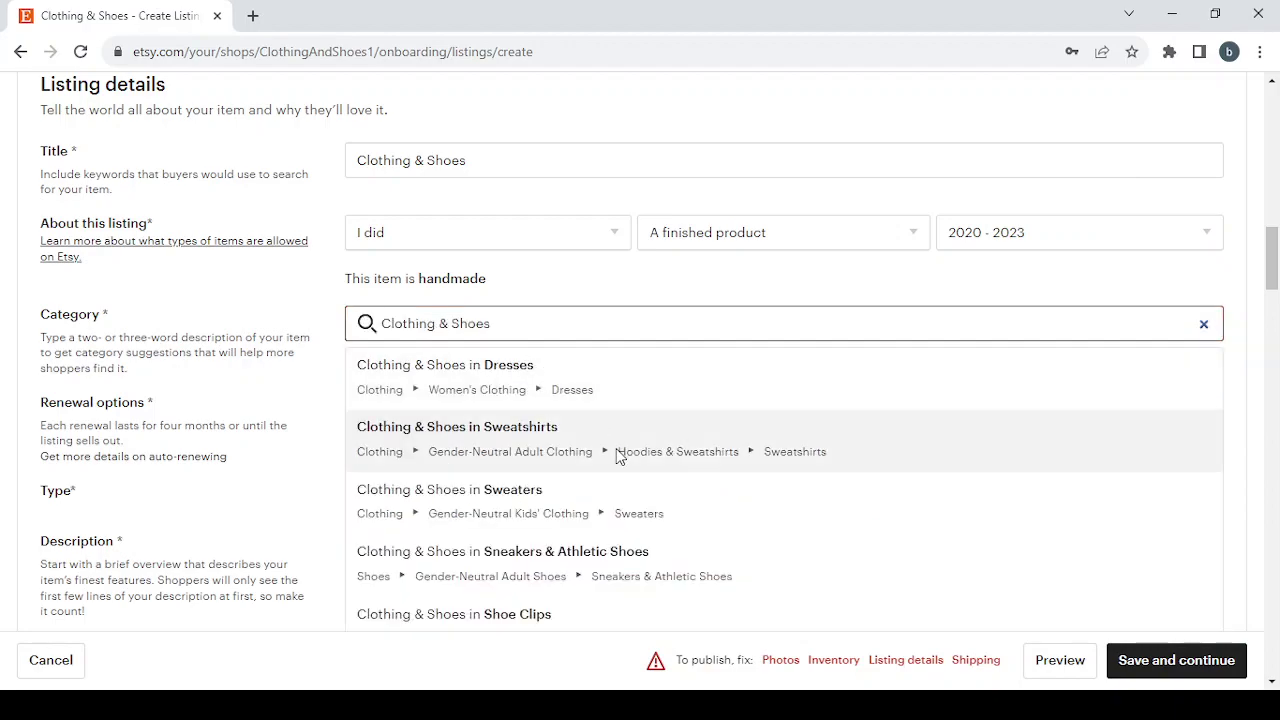
{"action": "scroll", "coordinate": [616, 456], "scroll_direction": "down", "scroll_amount": 1}
{"action": "scroll", "coordinate": [614, 457], "scroll_direction": "up", "scroll_amount": 1}
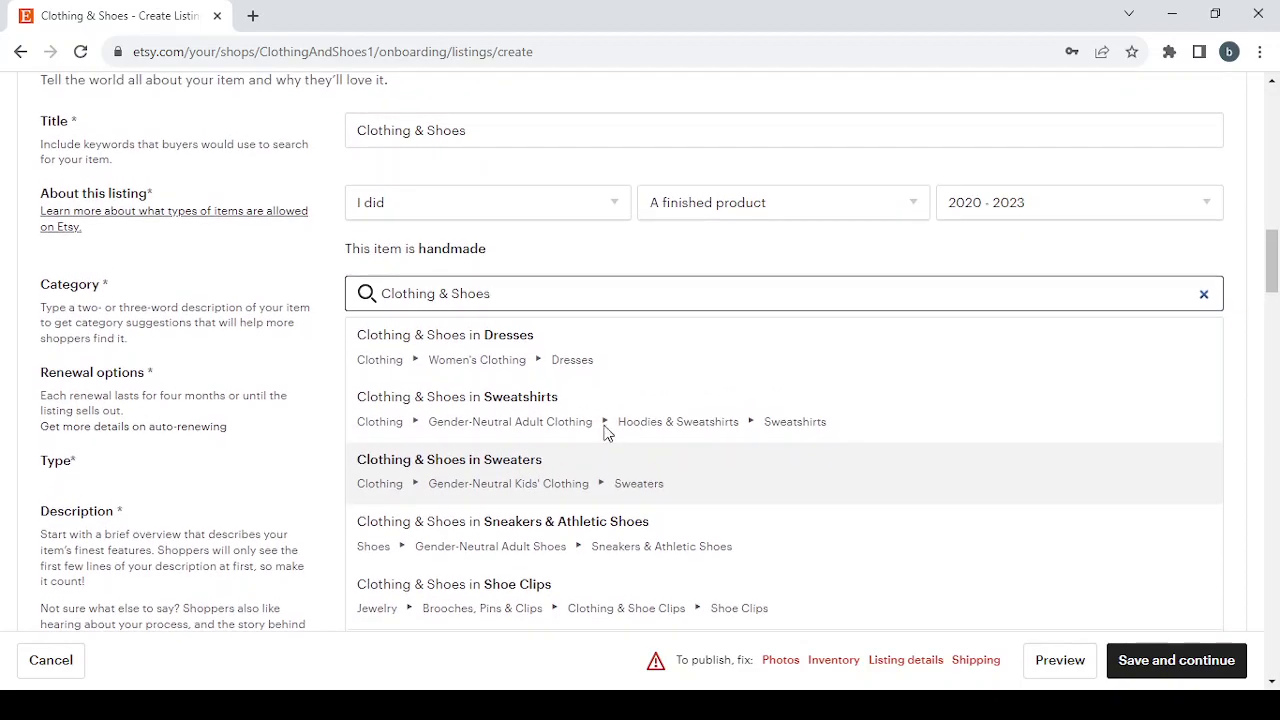
{"action": "left_click", "coordinate": [560, 347]}
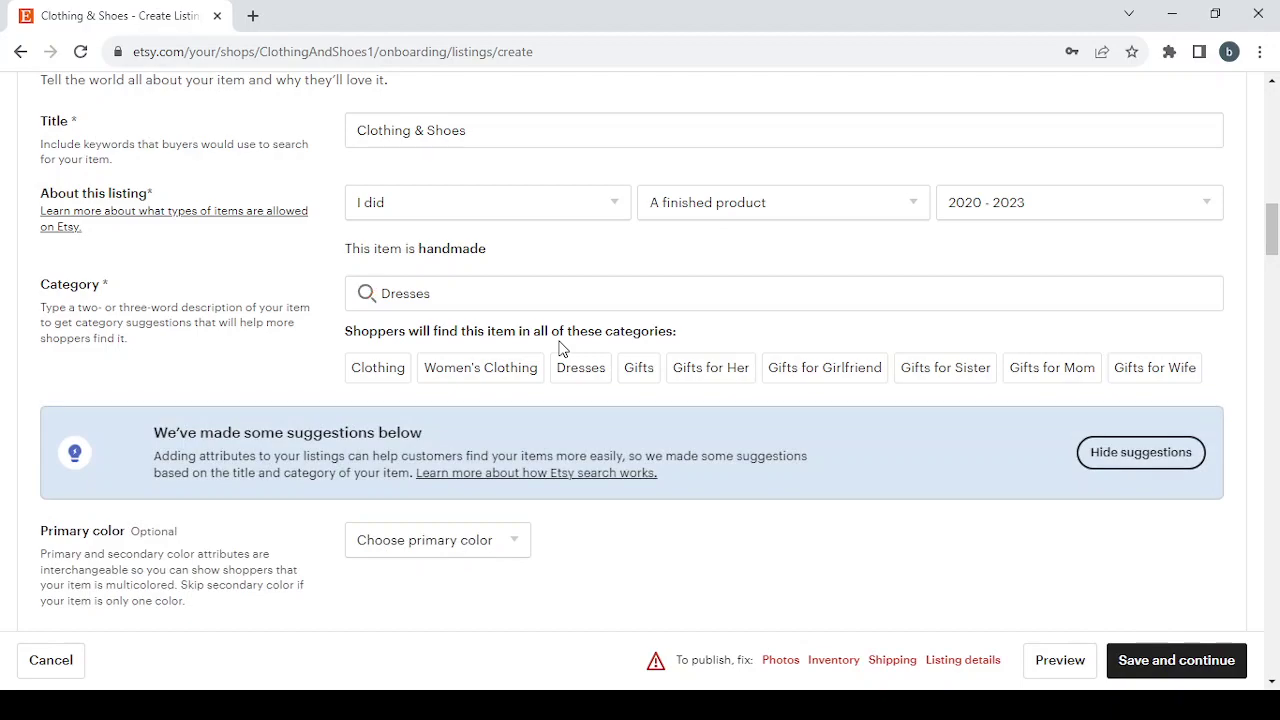
{"action": "scroll", "coordinate": [558, 348], "scroll_direction": "down", "scroll_amount": 3}
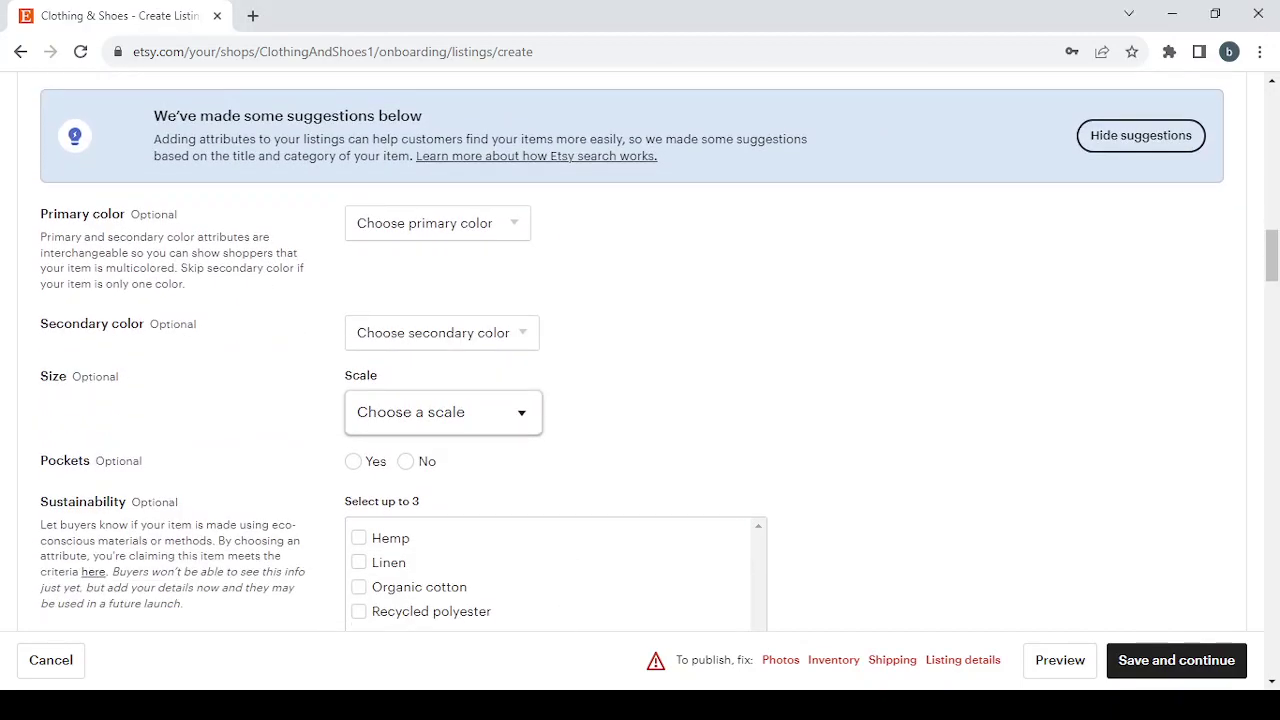
Set the primary colour to Gold and the secondary colour to Orange.
{"action": "left_click", "coordinate": [465, 238]}
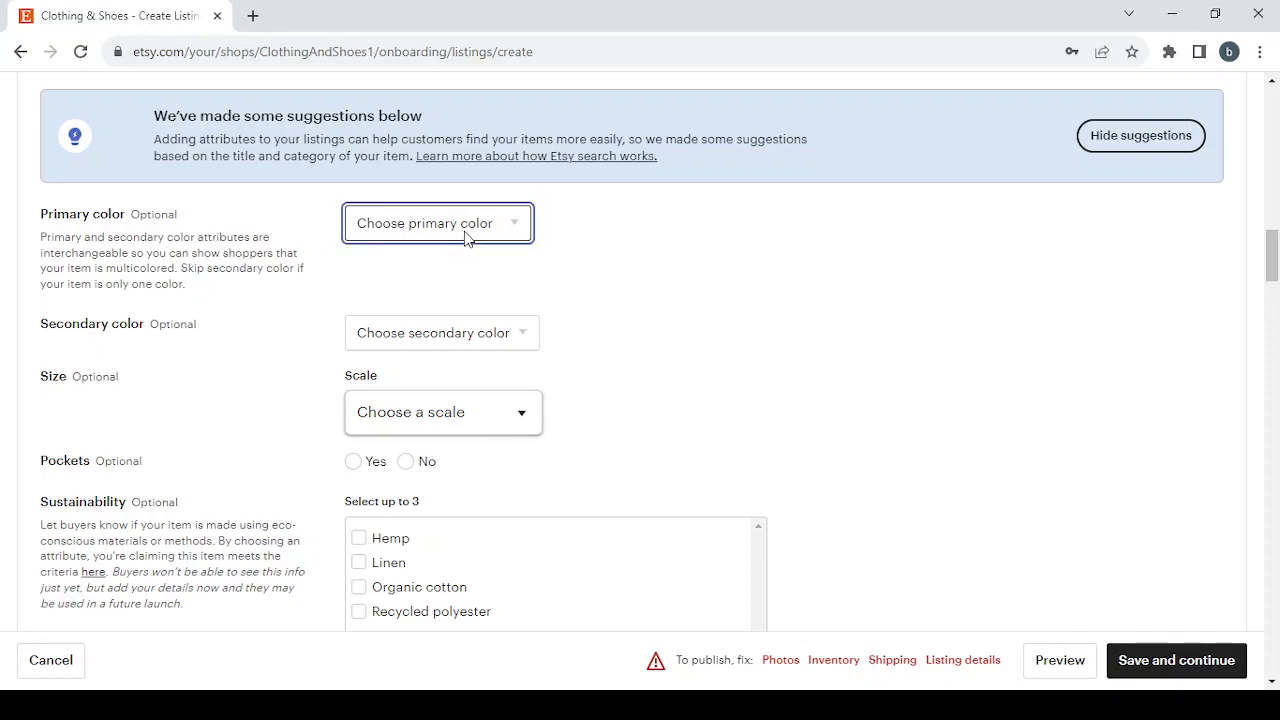
{"action": "left_click", "coordinate": [446, 408]}
{"action": "left_click", "coordinate": [471, 338]}
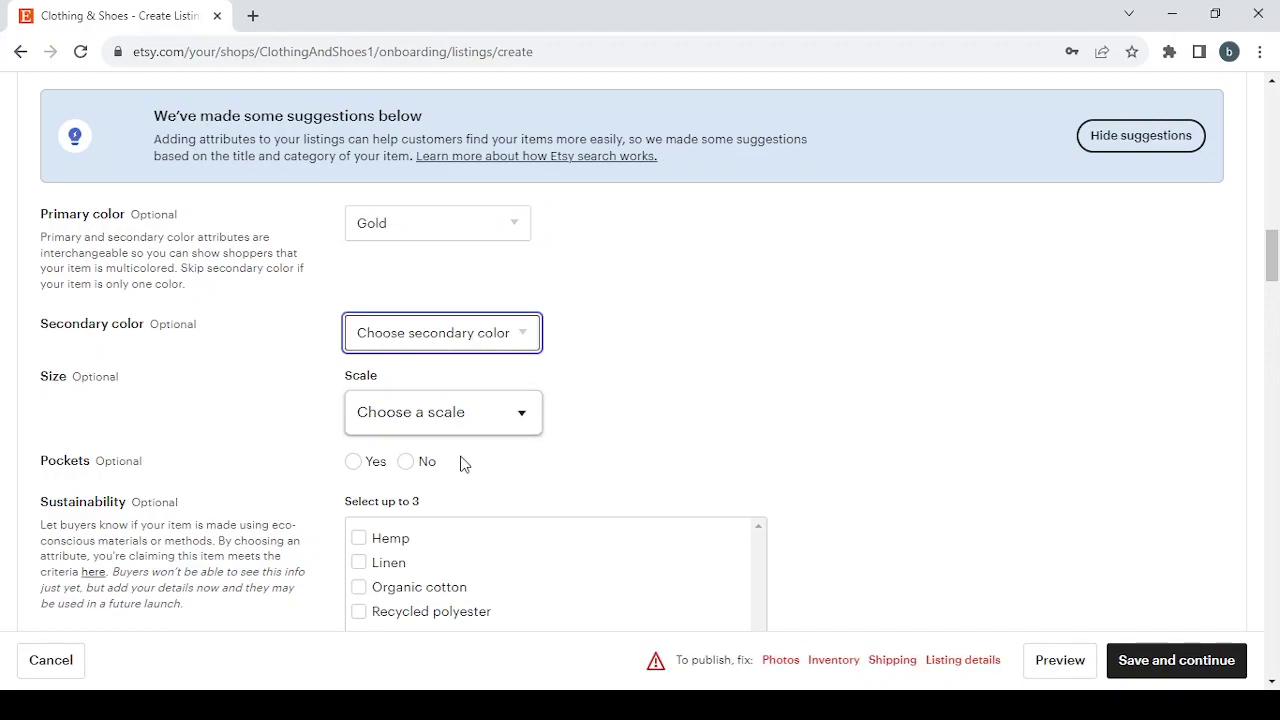
{"action": "key", "text": "o"}
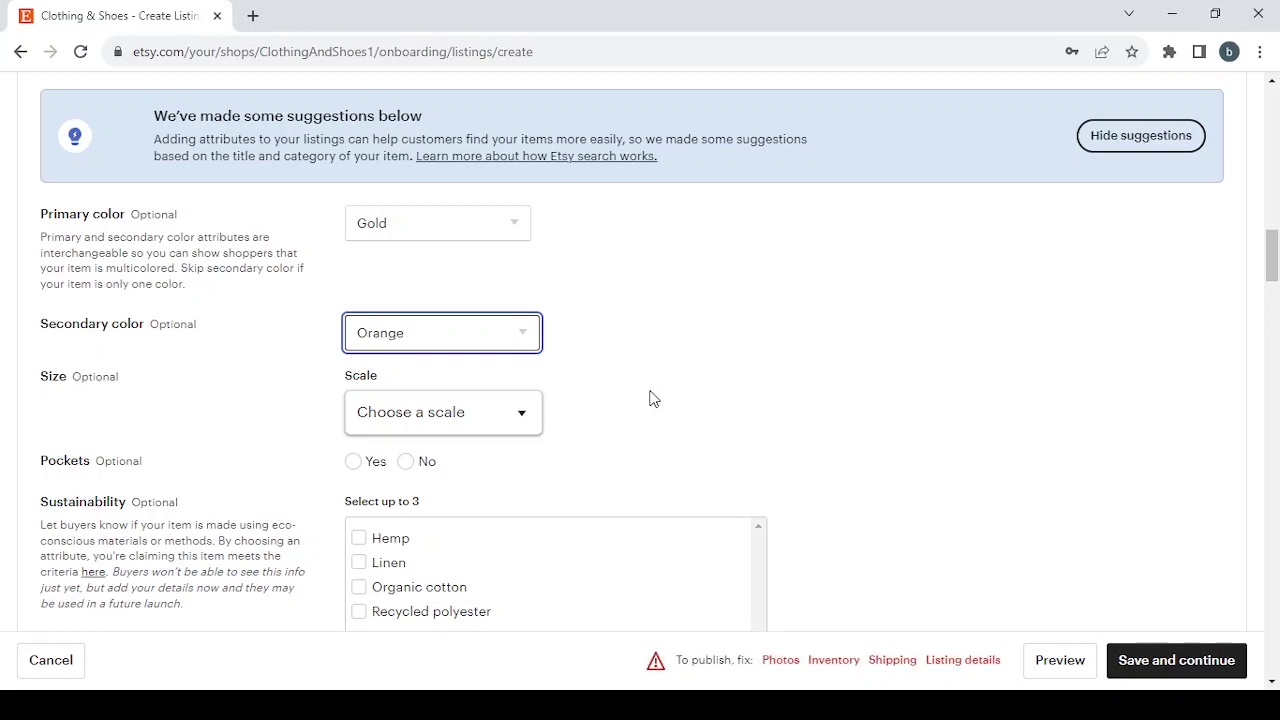
{"action": "scroll", "coordinate": [648, 400], "scroll_direction": "down", "scroll_amount": 1}
Use the US women's numeric size scale and offer more than one size.
{"action": "key", "text": "Tab"}
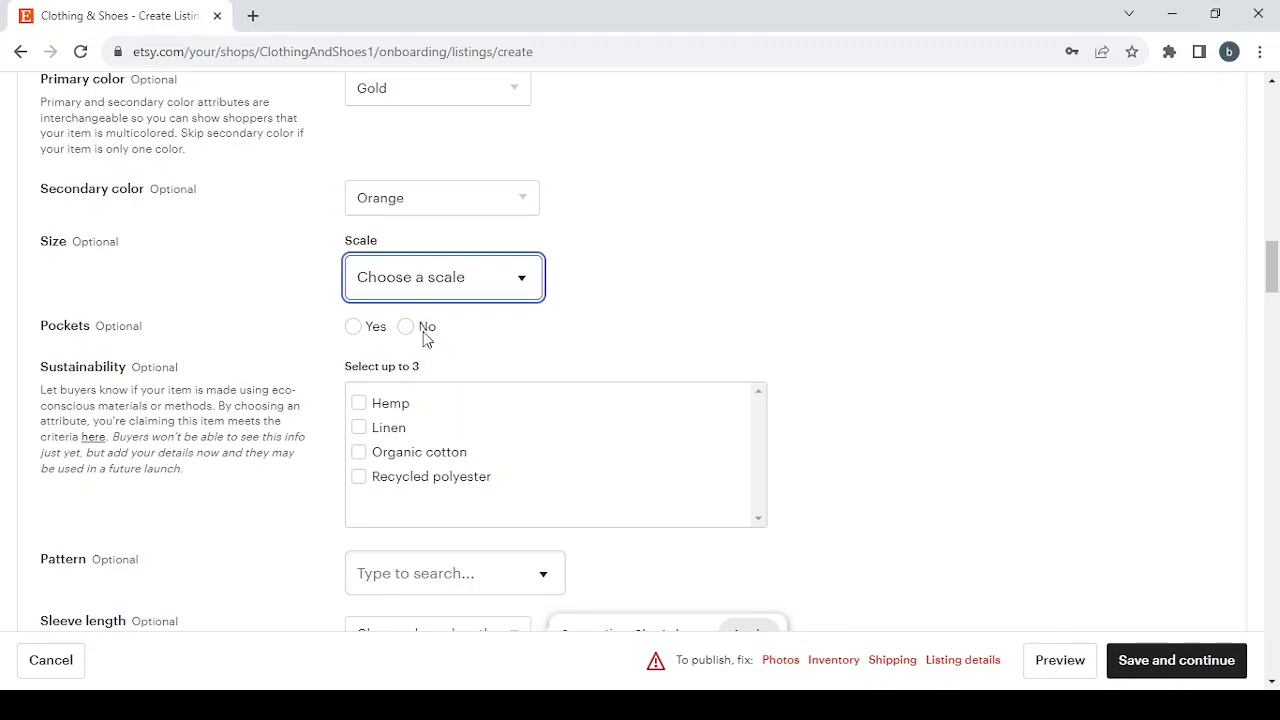
{"action": "left_click", "coordinate": [424, 336]}
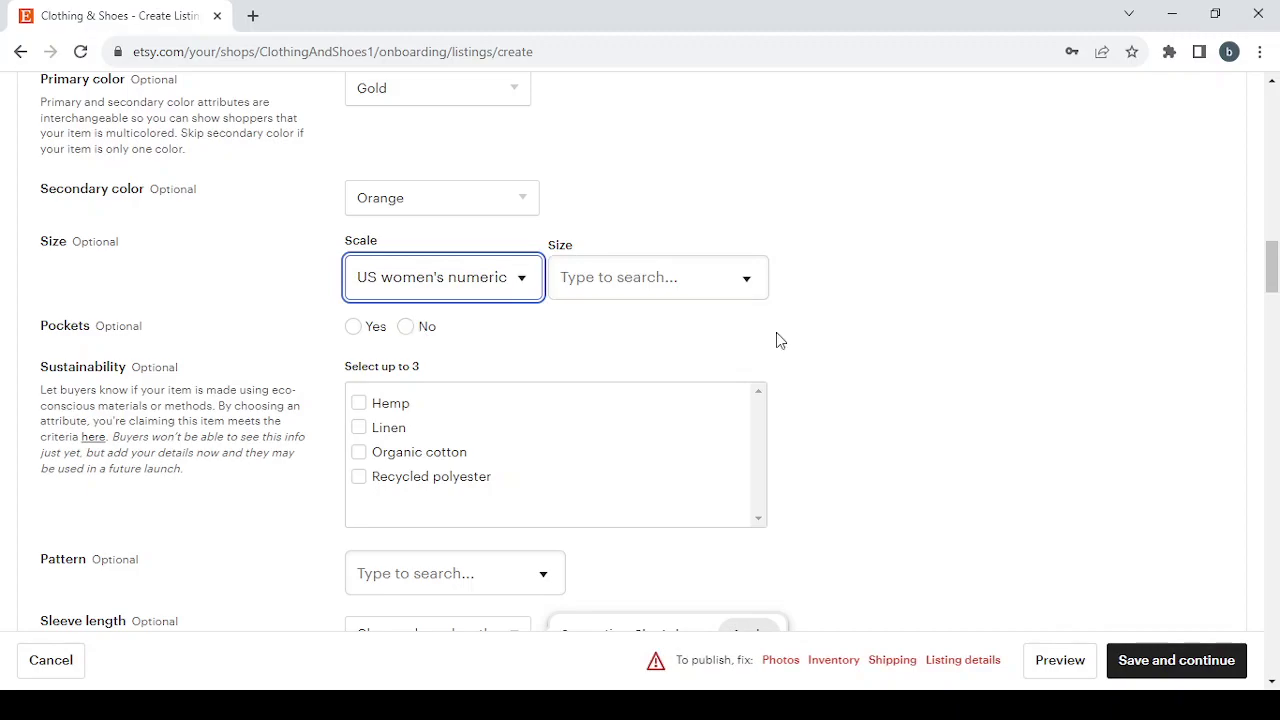
{"action": "scroll", "coordinate": [760, 315], "scroll_direction": "down", "scroll_amount": 1}
{"action": "left_click", "coordinate": [660, 219]}
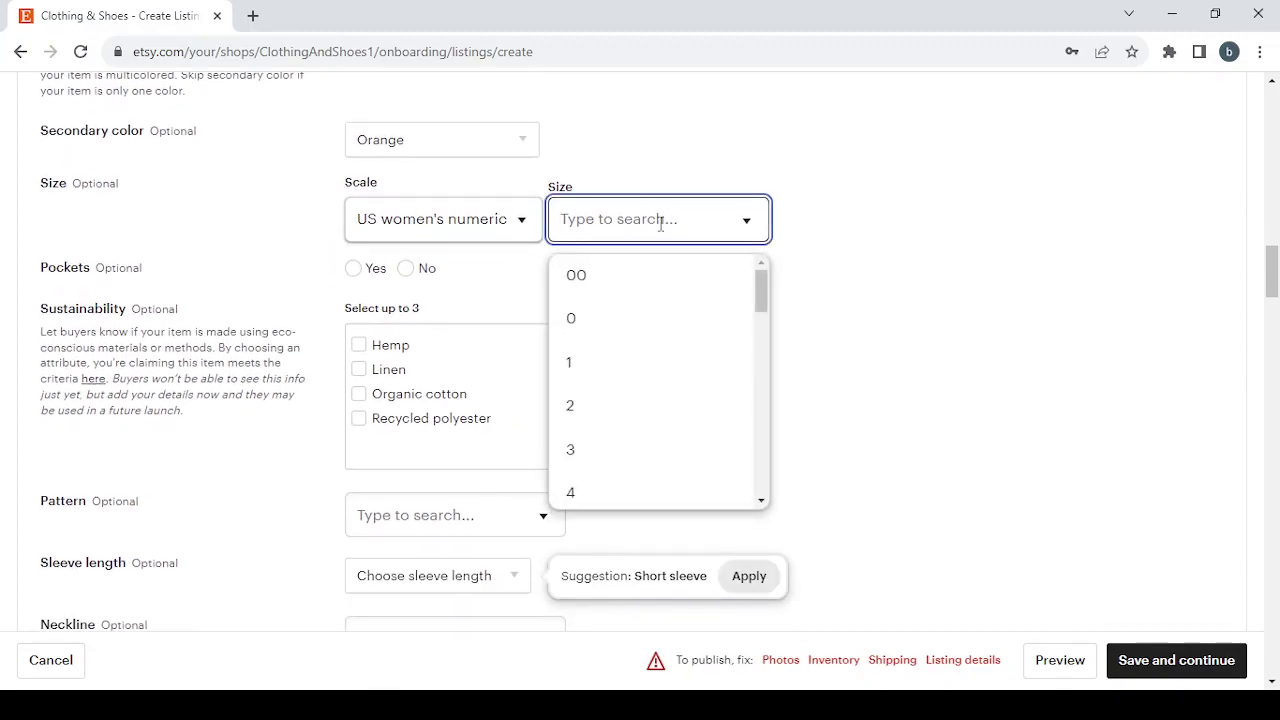
{"action": "scroll", "coordinate": [660, 390], "scroll_direction": "down", "scroll_amount": 10}
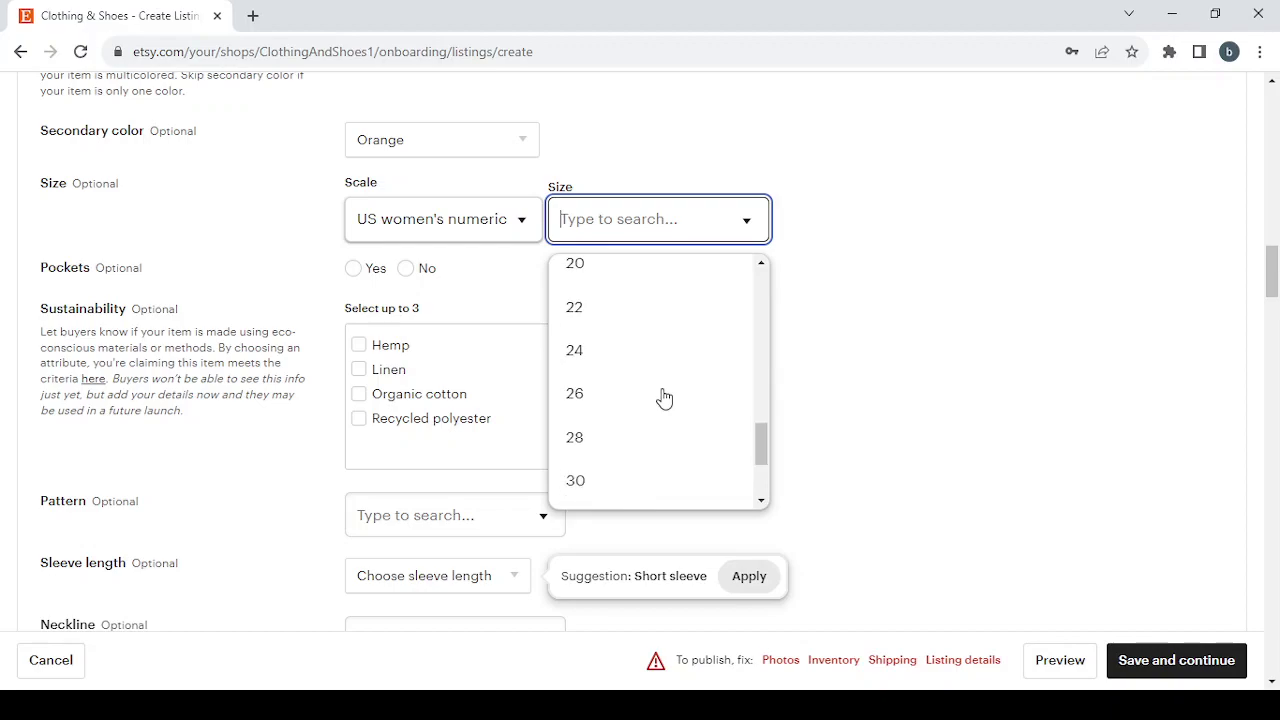
{"action": "scroll", "coordinate": [663, 398], "scroll_direction": "down", "scroll_amount": 2}
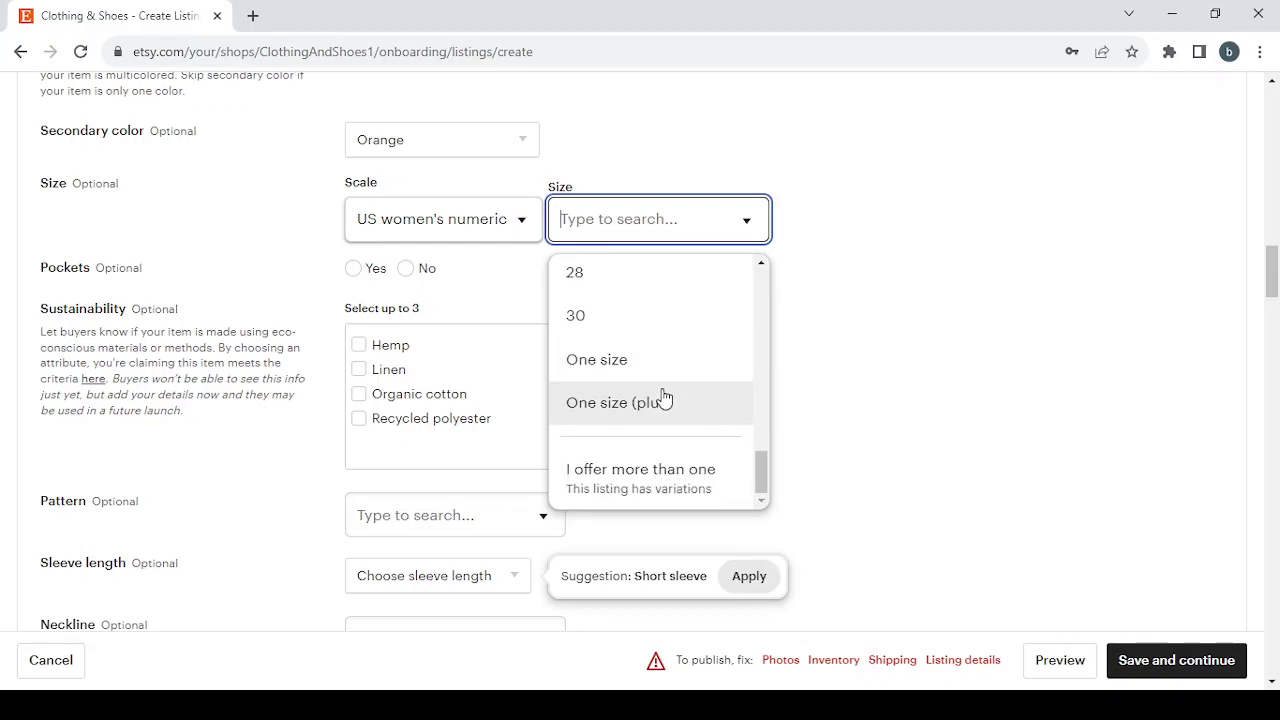
{"action": "left_click", "coordinate": [663, 400]}
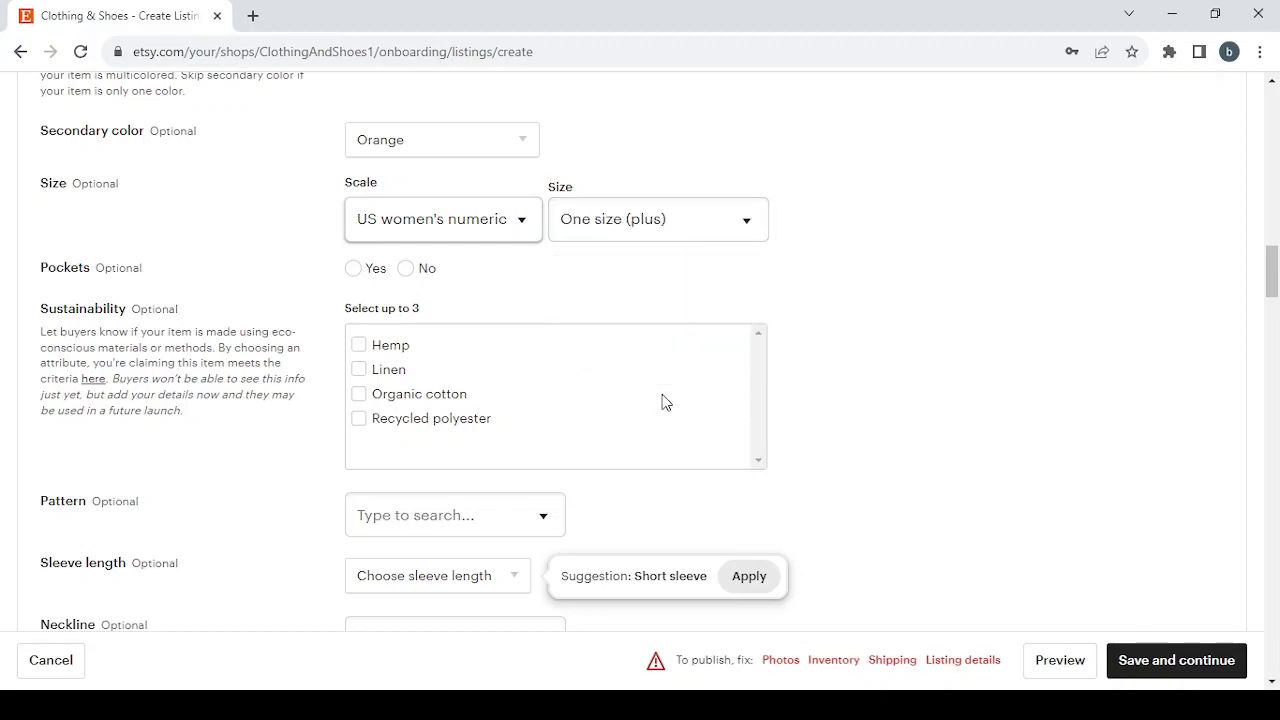
{"action": "left_click", "coordinate": [613, 209]}
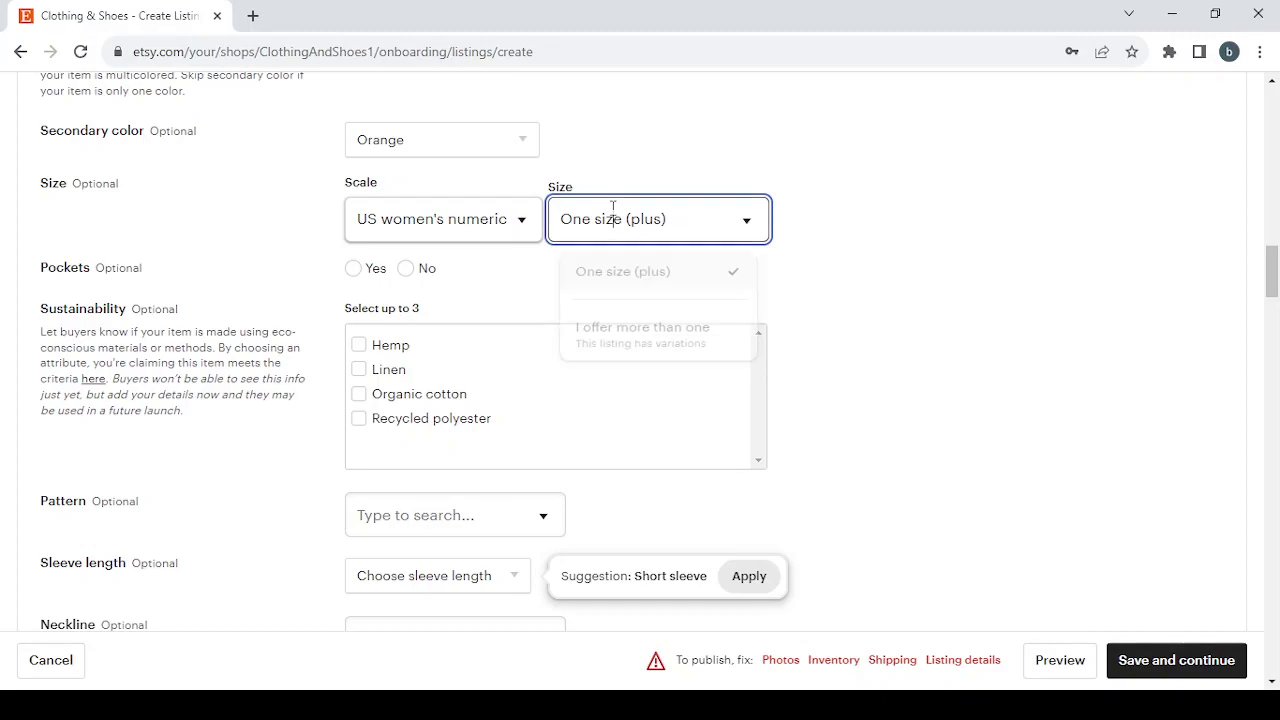
{"action": "left_click", "coordinate": [634, 340]}
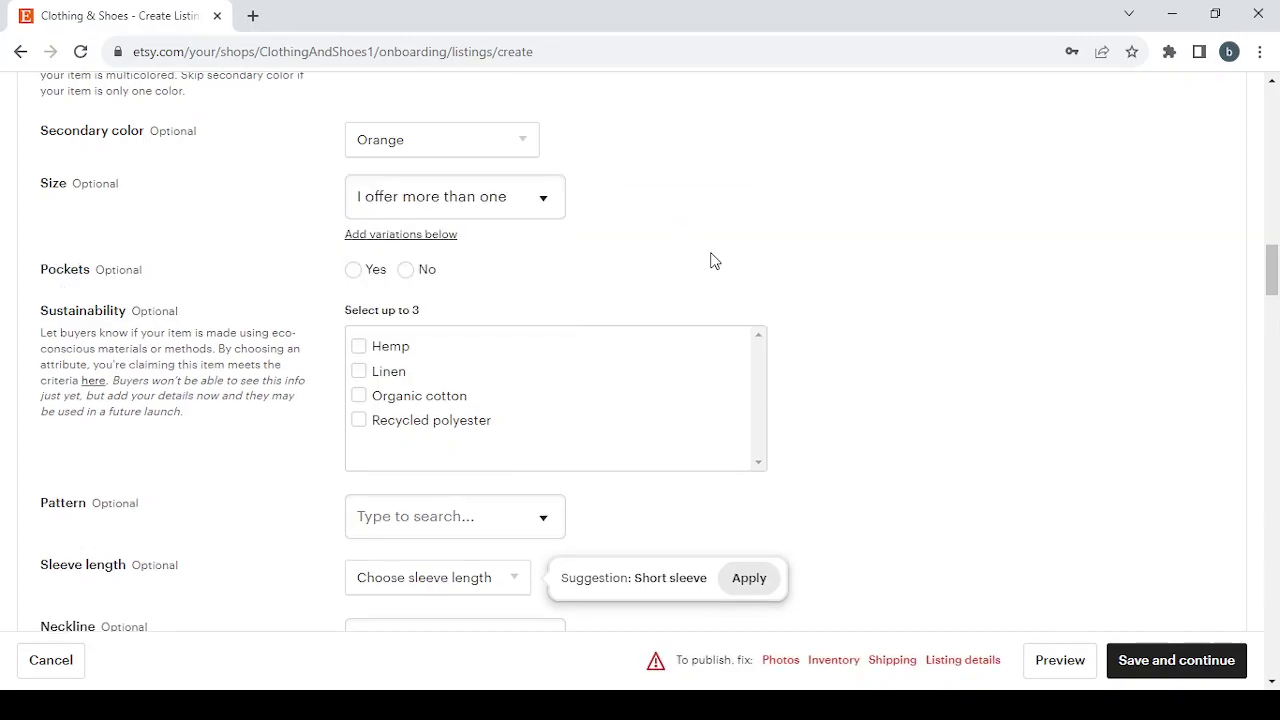
Tick Hemp, Linen and Organic cotton under Sustainability.
{"action": "scroll", "coordinate": [711, 260], "scroll_direction": "down", "scroll_amount": 2}
{"action": "scroll", "coordinate": [493, 122], "scroll_direction": "up", "scroll_amount": 1}
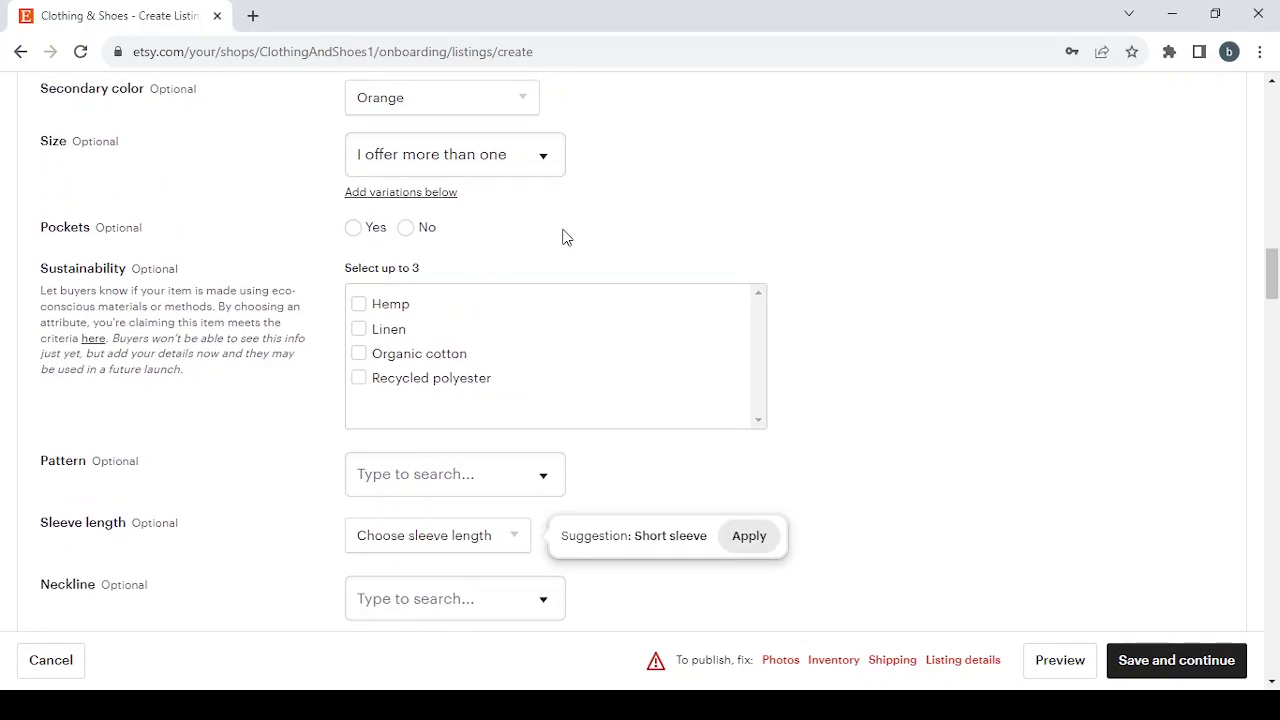
{"action": "scroll", "coordinate": [563, 237], "scroll_direction": "down", "scroll_amount": 1}
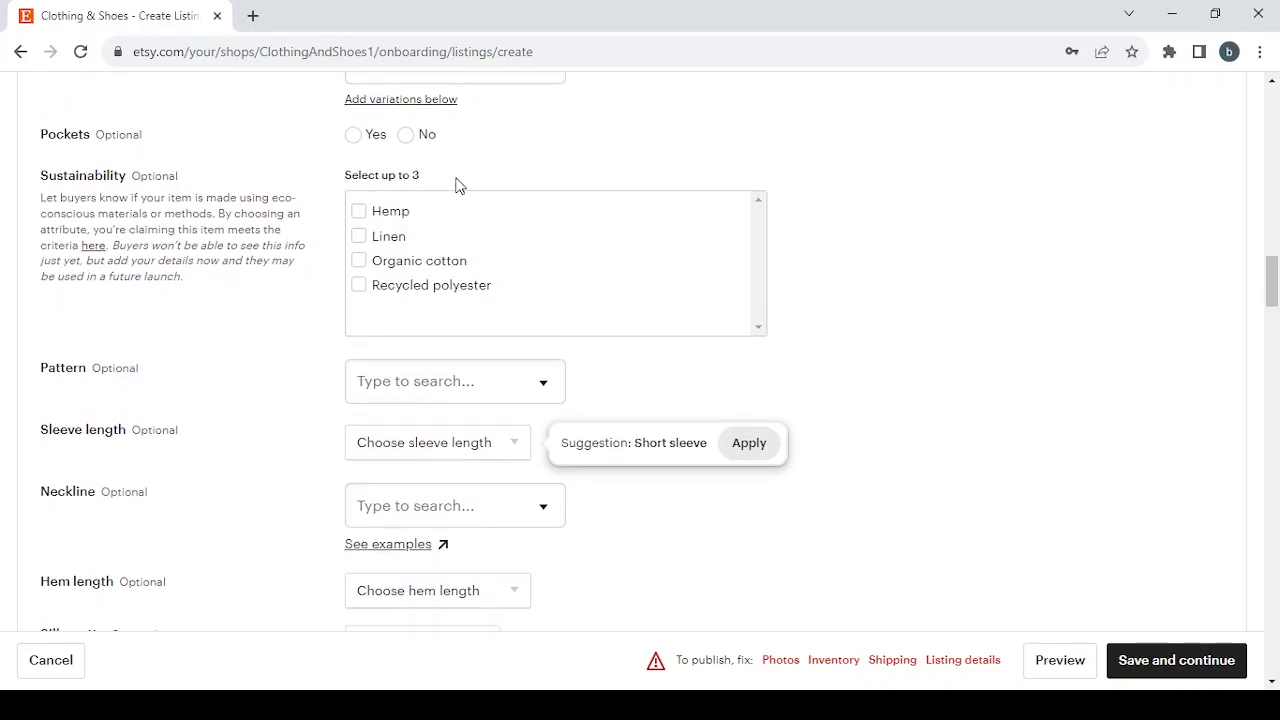
{"action": "left_click", "coordinate": [357, 213]}
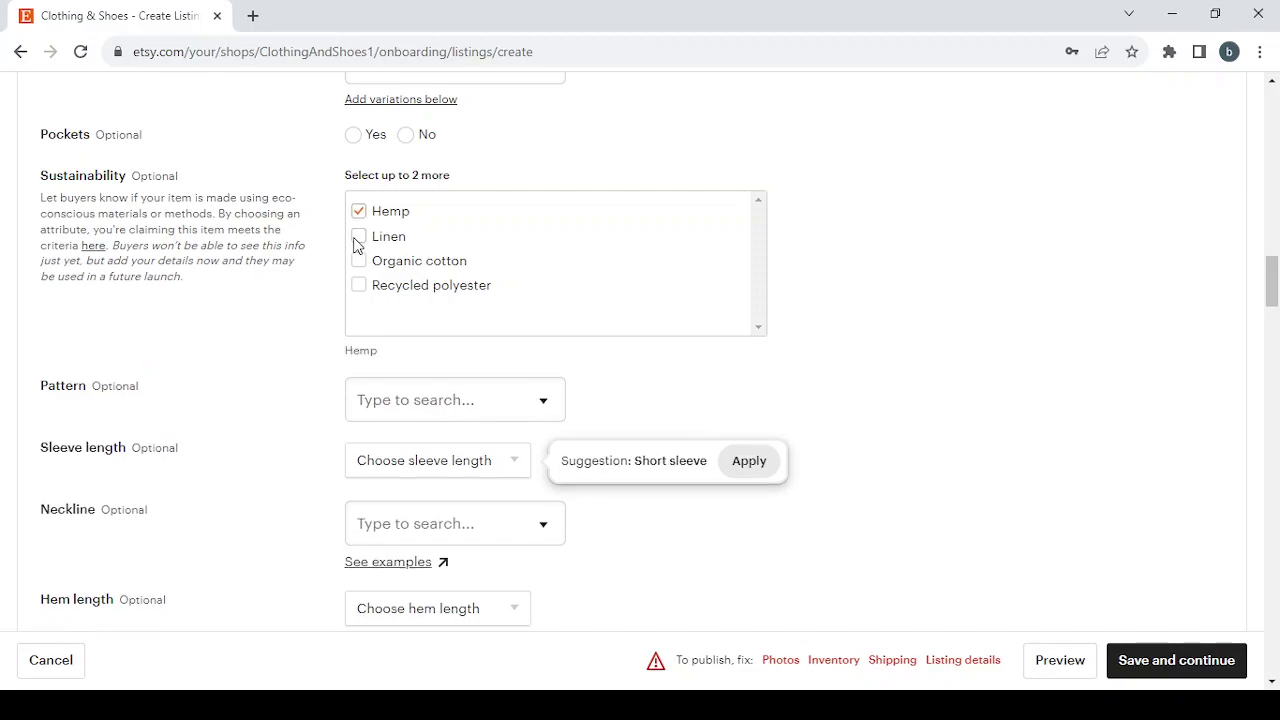
{"action": "left_click", "coordinate": [358, 238]}
{"action": "left_click", "coordinate": [358, 261]}
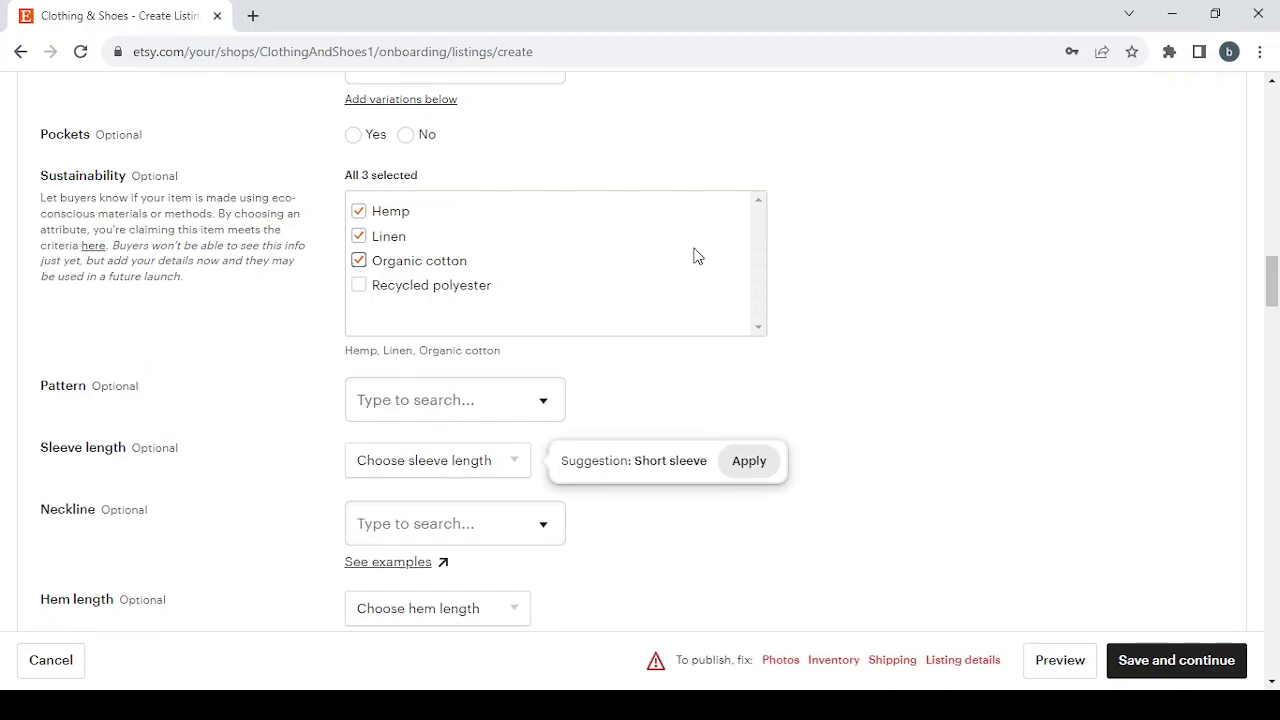
{"action": "scroll", "coordinate": [694, 254], "scroll_direction": "down", "scroll_amount": 2}
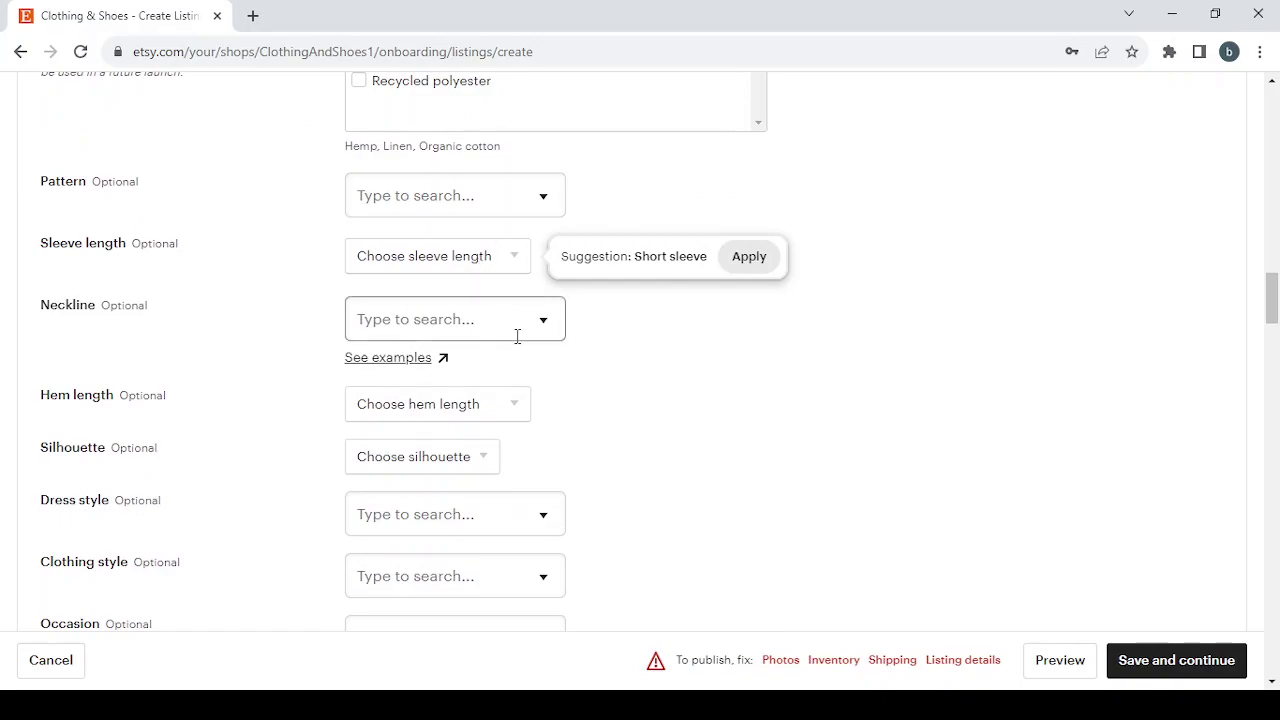
{"action": "scroll", "coordinate": [517, 337], "scroll_direction": "down", "scroll_amount": 2}
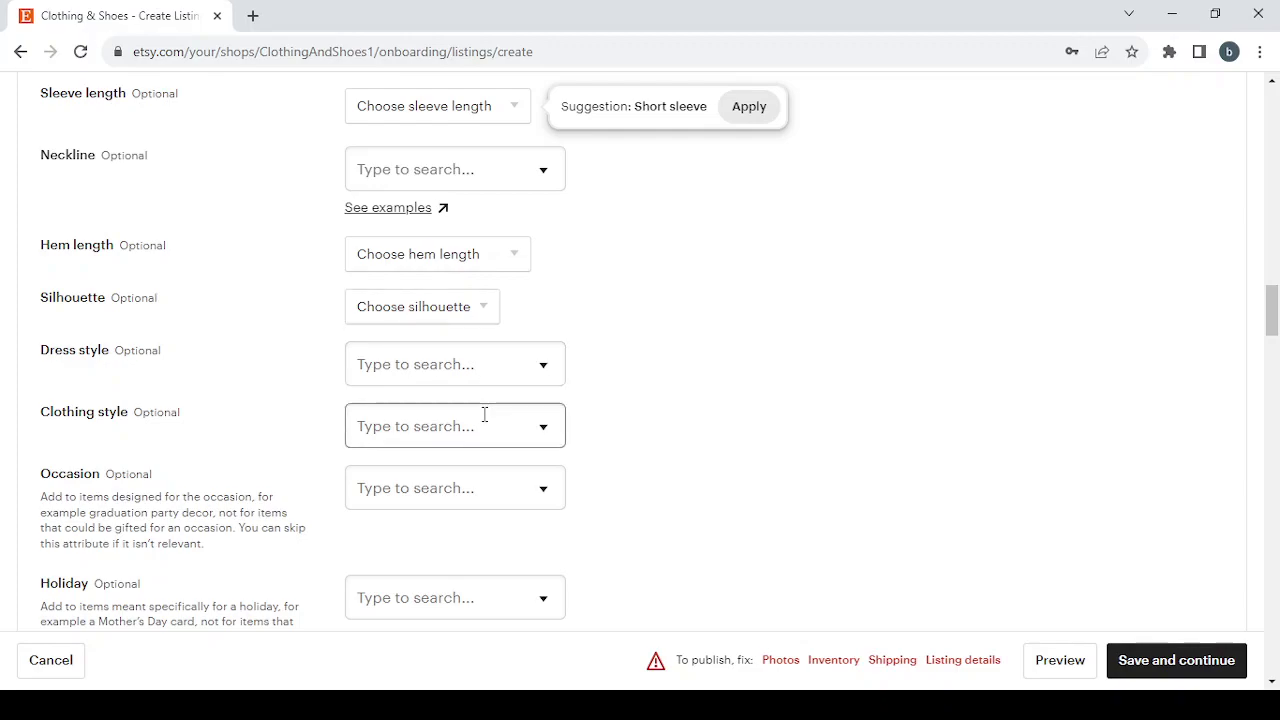
{"action": "scroll", "coordinate": [483, 414], "scroll_direction": "down", "scroll_amount": 2}
{"action": "left_click", "coordinate": [452, 352]}
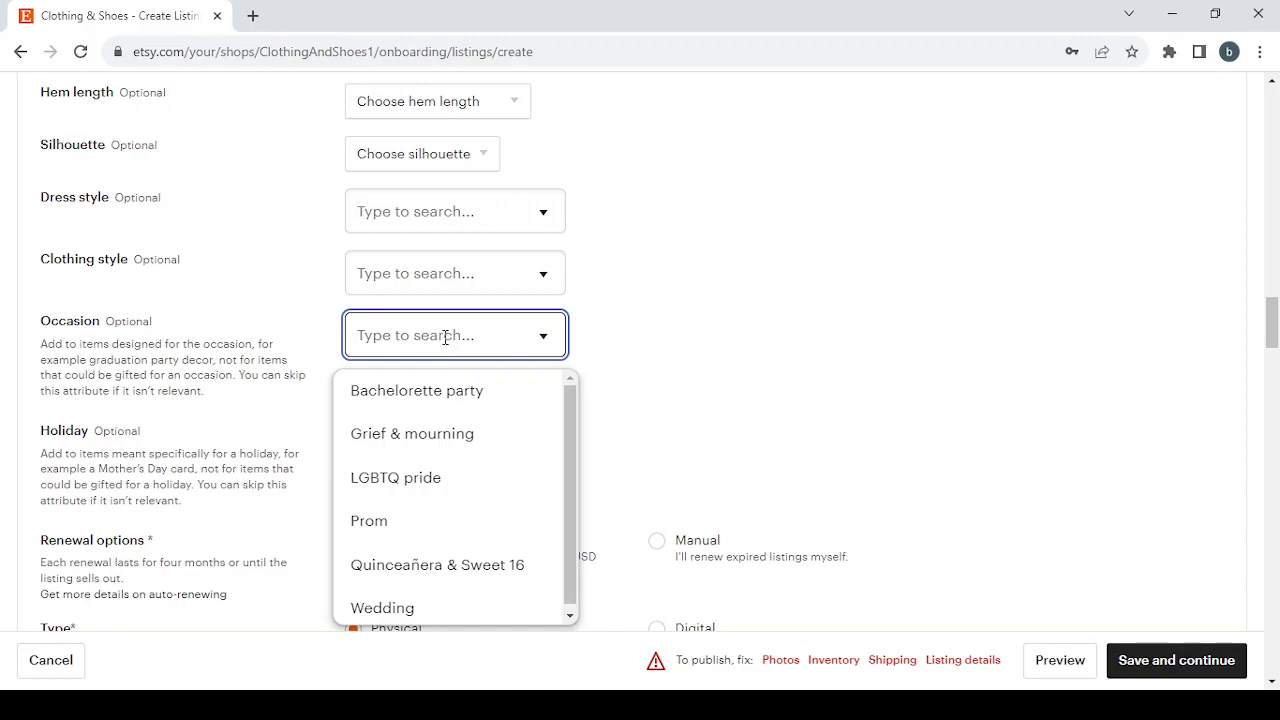
{"action": "left_click", "coordinate": [791, 368]}
{"action": "scroll", "coordinate": [663, 337], "scroll_direction": "down", "scroll_amount": 1}
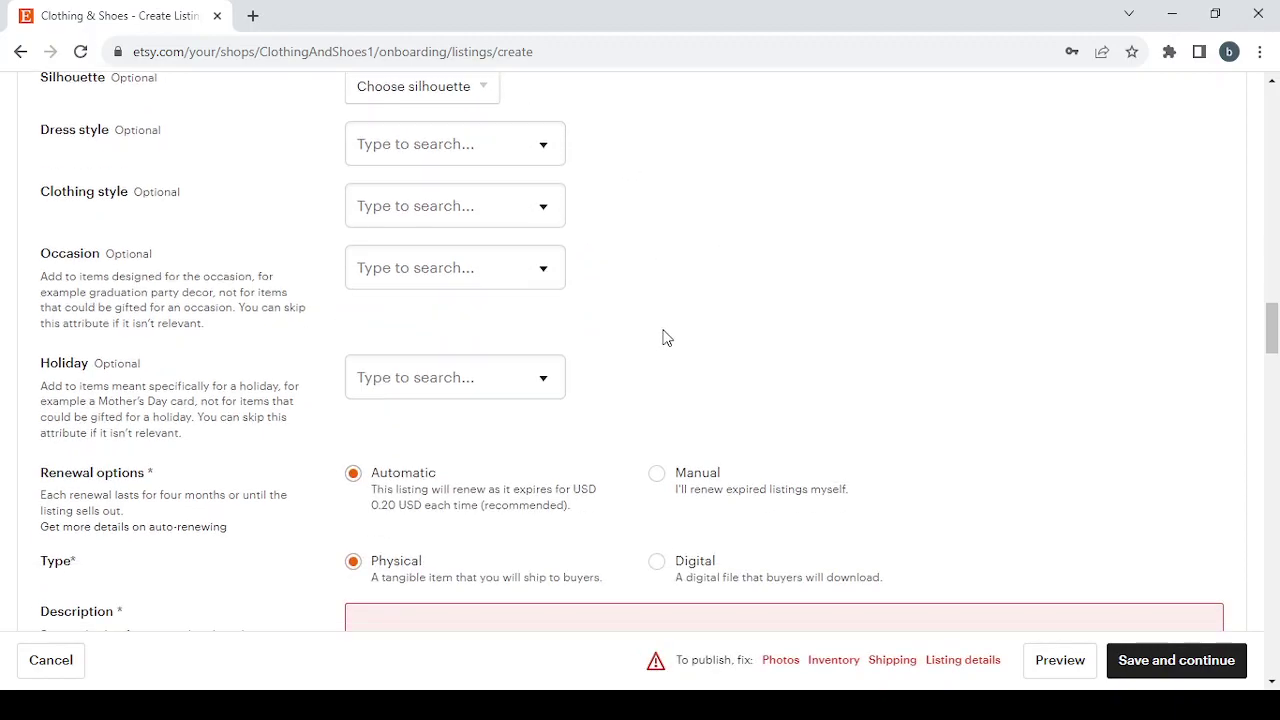
{"action": "left_click", "coordinate": [481, 365]}
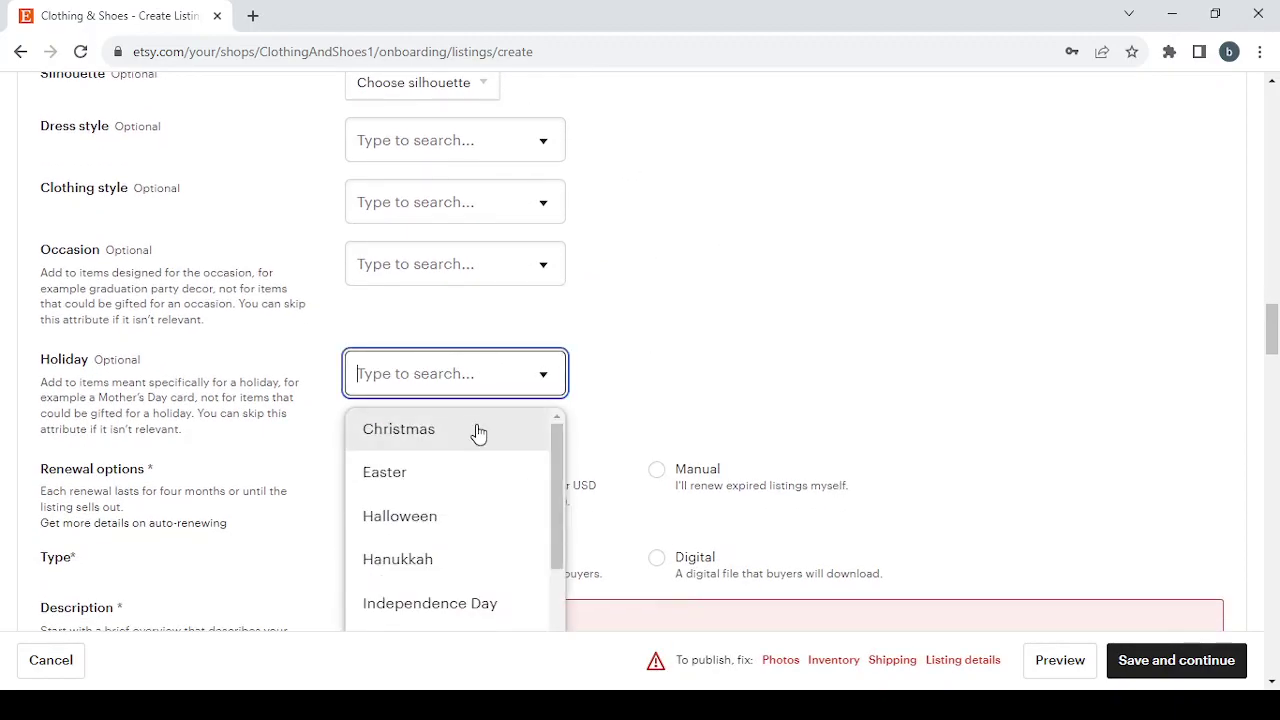
{"action": "left_click", "coordinate": [713, 387]}
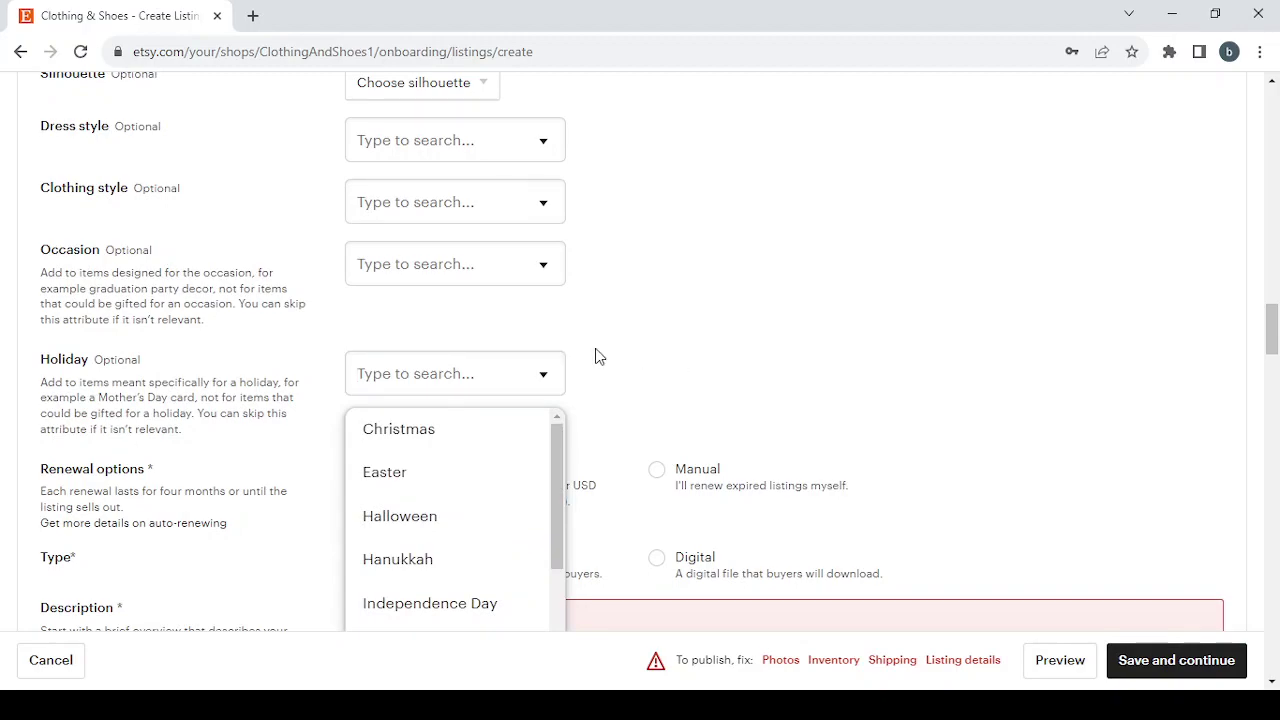
{"action": "scroll", "coordinate": [589, 231], "scroll_direction": "down", "scroll_amount": 3}
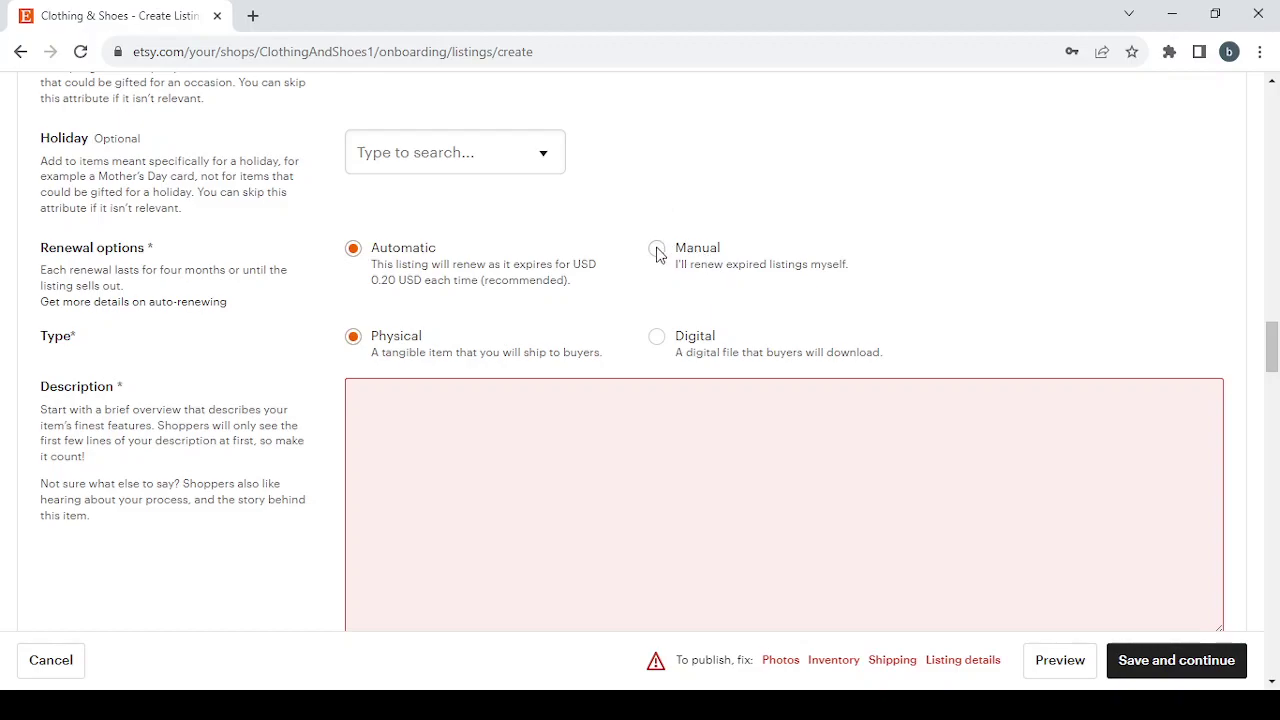
Switch the listing's renewal option to Manual.
{"action": "left_click", "coordinate": [657, 249]}
{"action": "scroll", "coordinate": [506, 252], "scroll_direction": "down", "scroll_amount": 1}
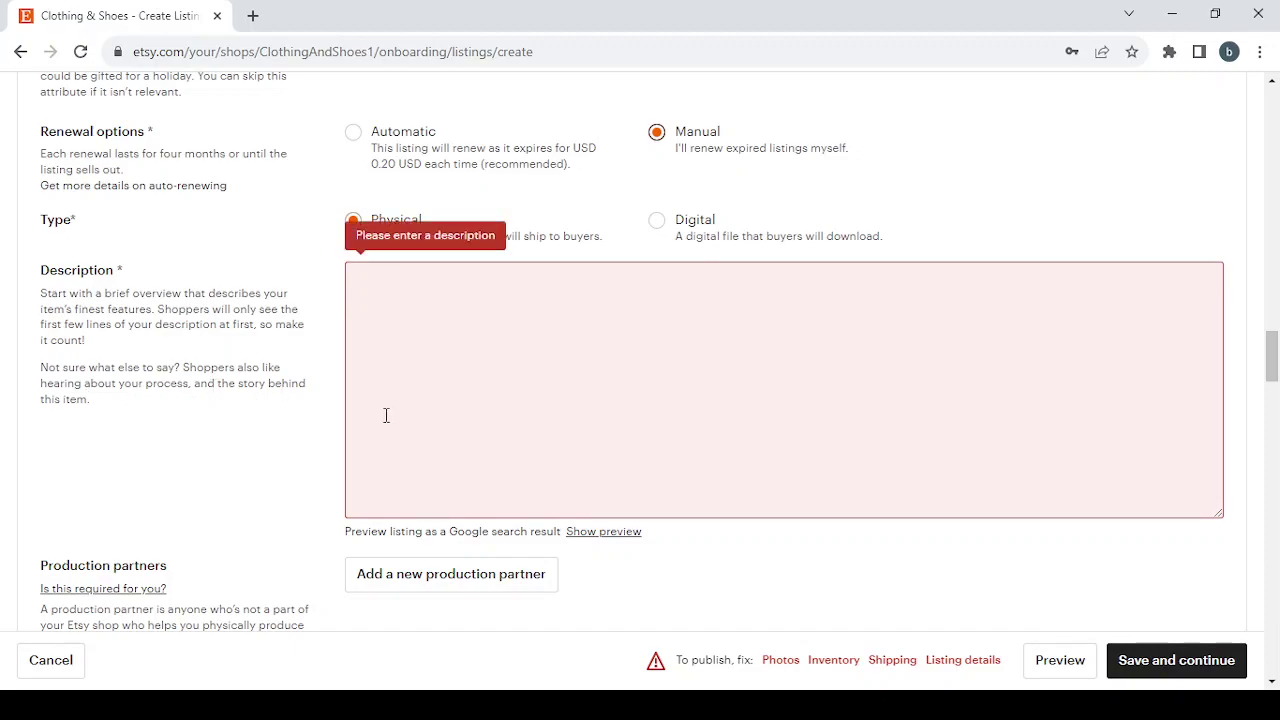
{"action": "scroll", "coordinate": [386, 414], "scroll_direction": "down", "scroll_amount": 2}
{"action": "scroll", "coordinate": [386, 414], "scroll_direction": "down", "scroll_amount": 2}
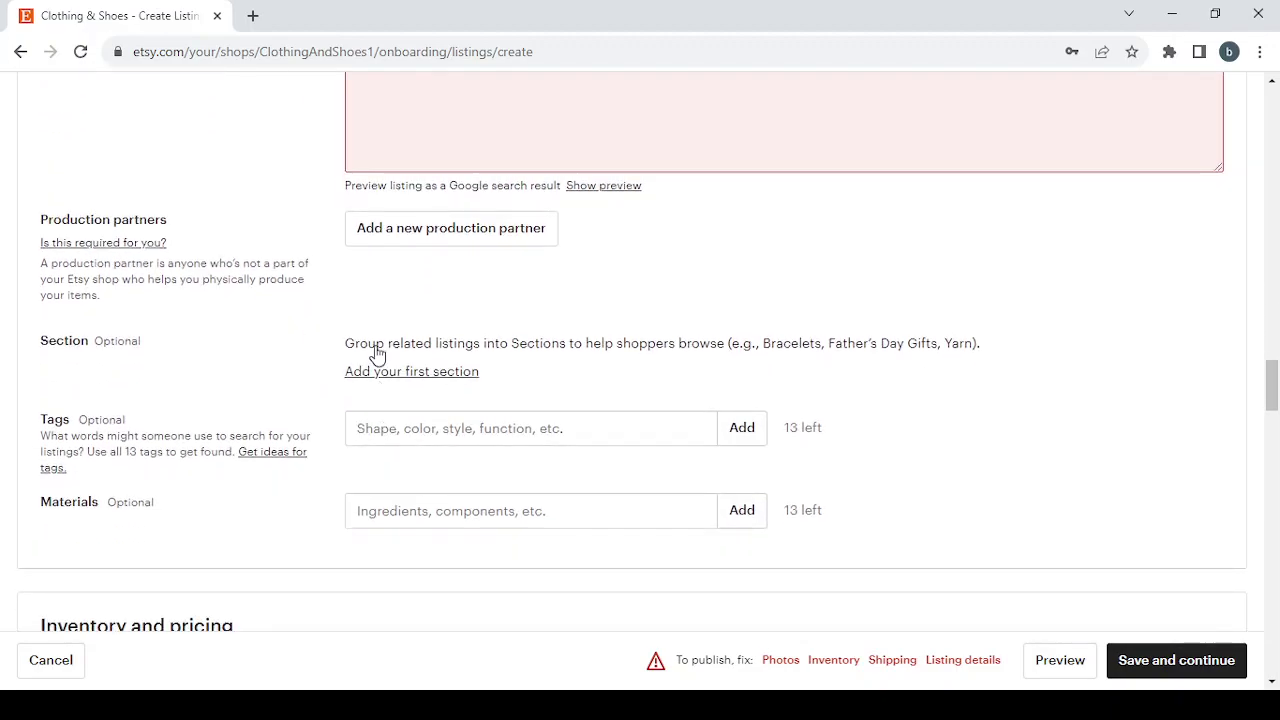
Open the Add a new production partner form and close it without saving.
{"action": "left_click", "coordinate": [446, 232]}
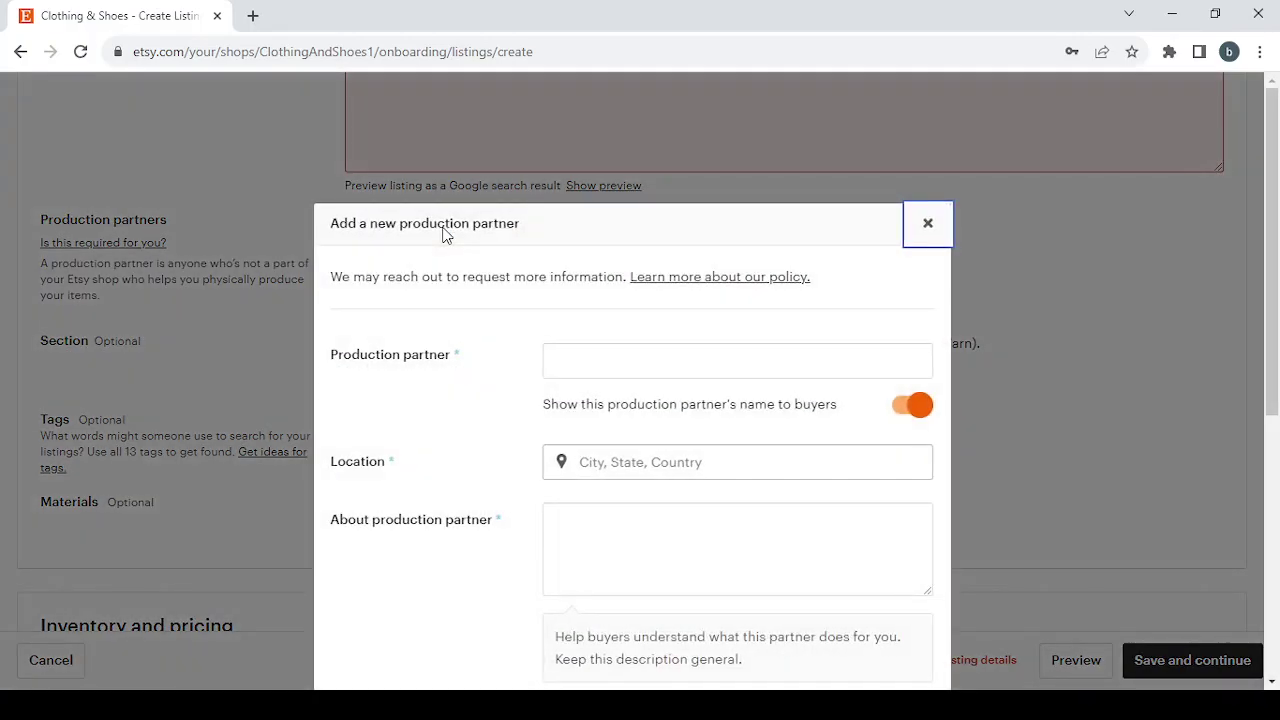
{"action": "scroll", "coordinate": [785, 297], "scroll_direction": "down", "scroll_amount": 2}
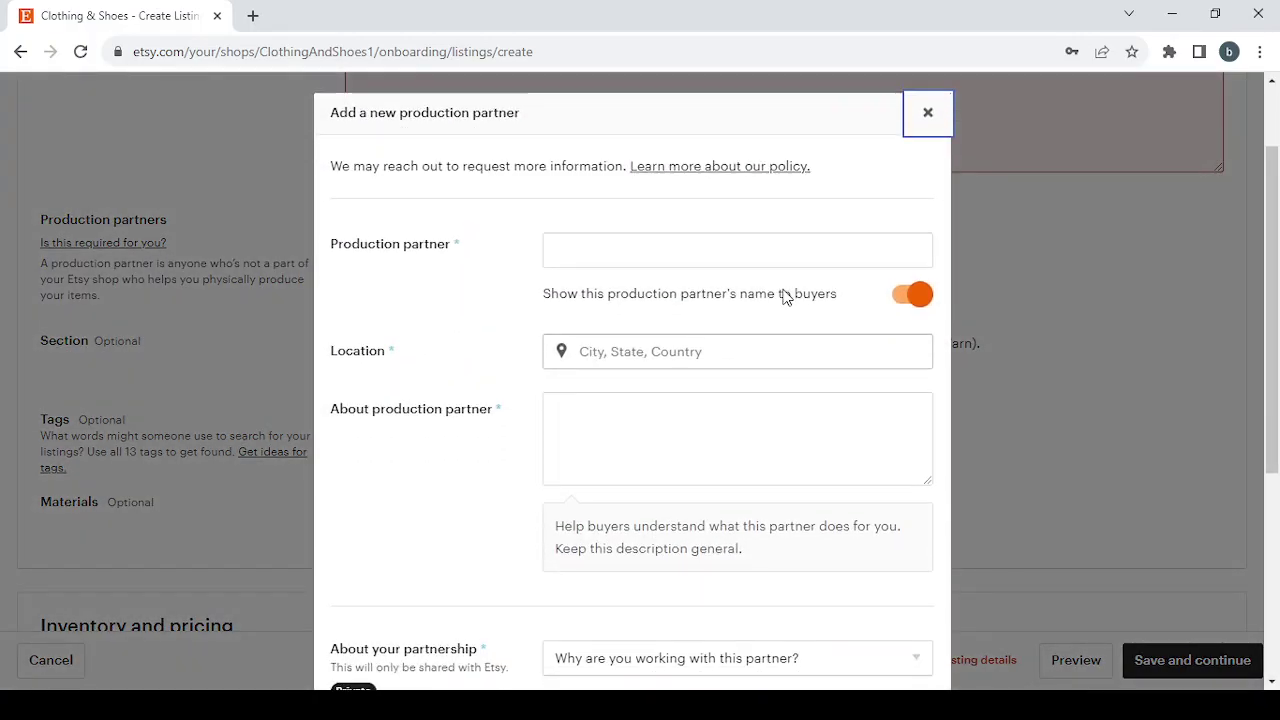
{"action": "scroll", "coordinate": [785, 297], "scroll_direction": "up", "scroll_amount": 1}
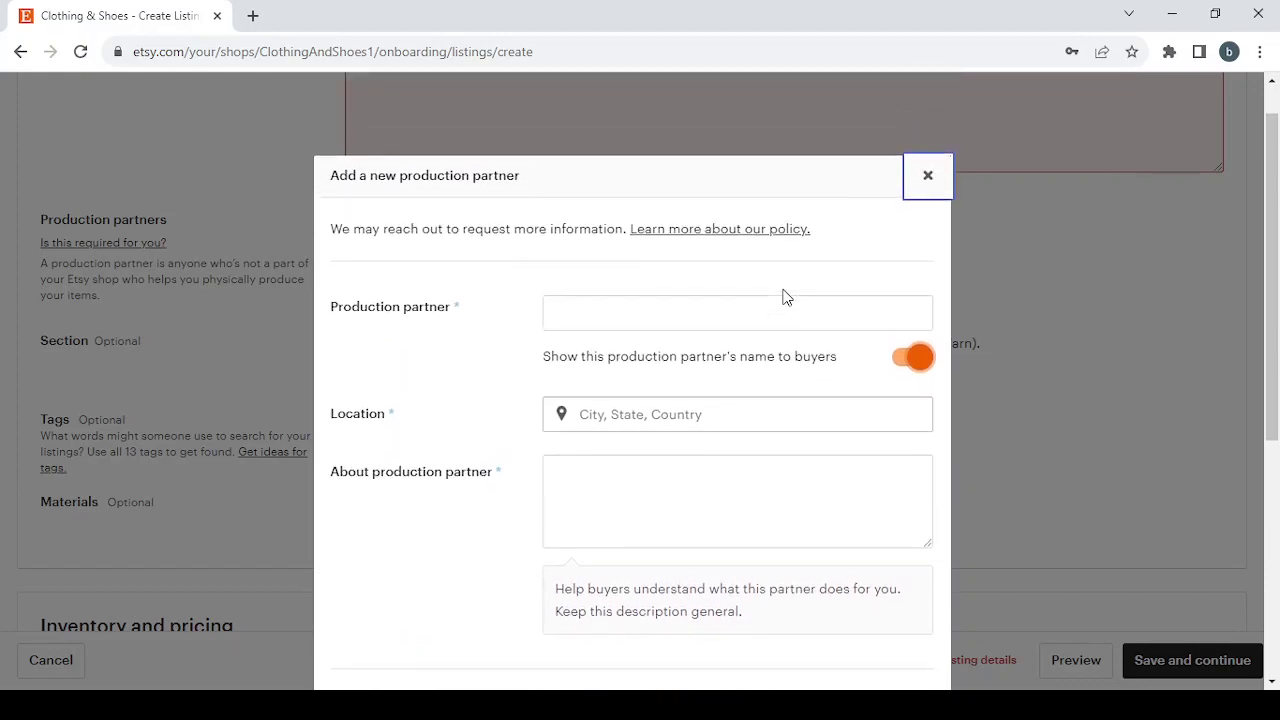
{"action": "left_click", "coordinate": [928, 177]}
Show the other return policy choices, 30-day returns and No returns or exchanges, under Returns and exchanges.
{"action": "scroll", "coordinate": [471, 414], "scroll_direction": "down", "scroll_amount": 4}
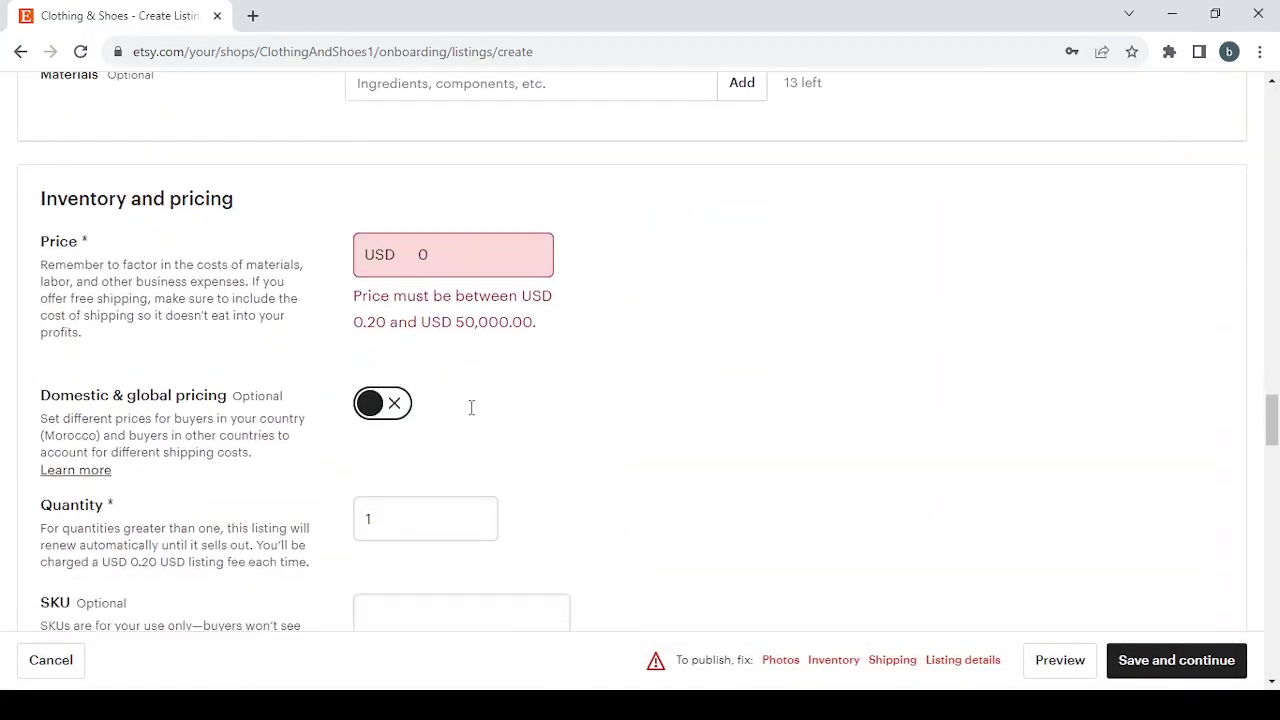
{"action": "scroll", "coordinate": [471, 414], "scroll_direction": "down", "scroll_amount": 1}
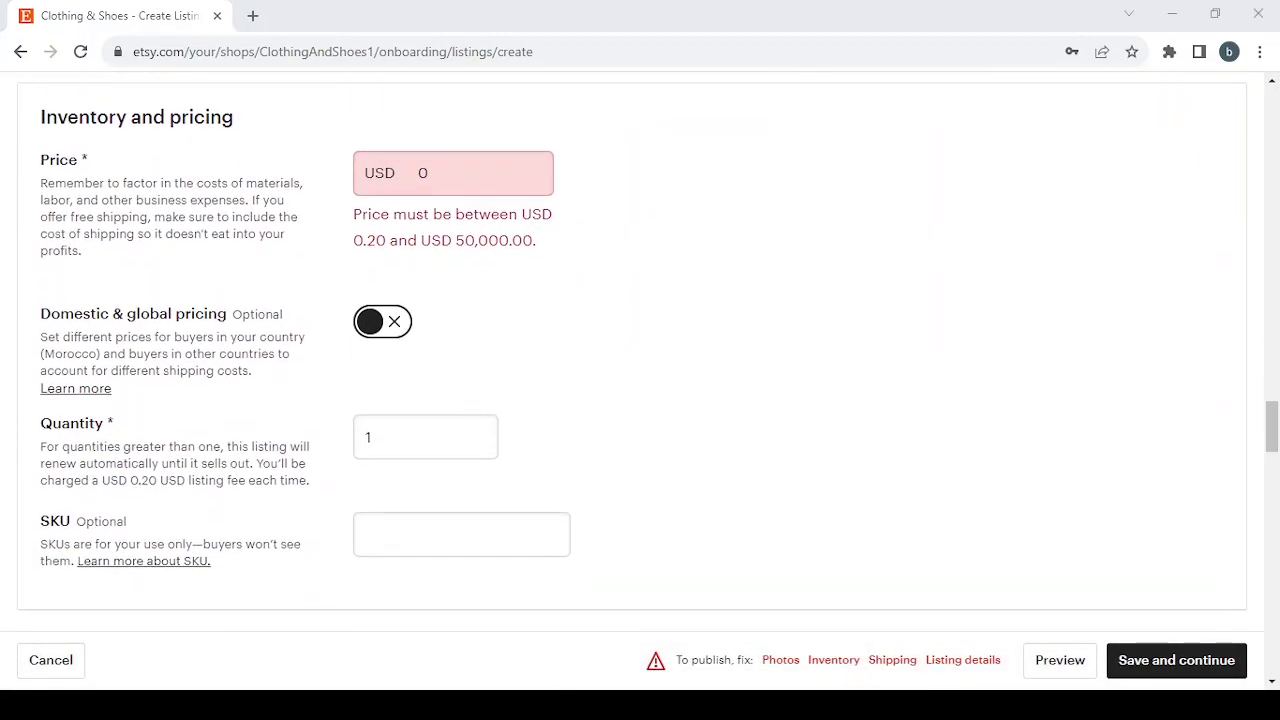
{"action": "scroll", "coordinate": [548, 480], "scroll_direction": "down", "scroll_amount": 9}
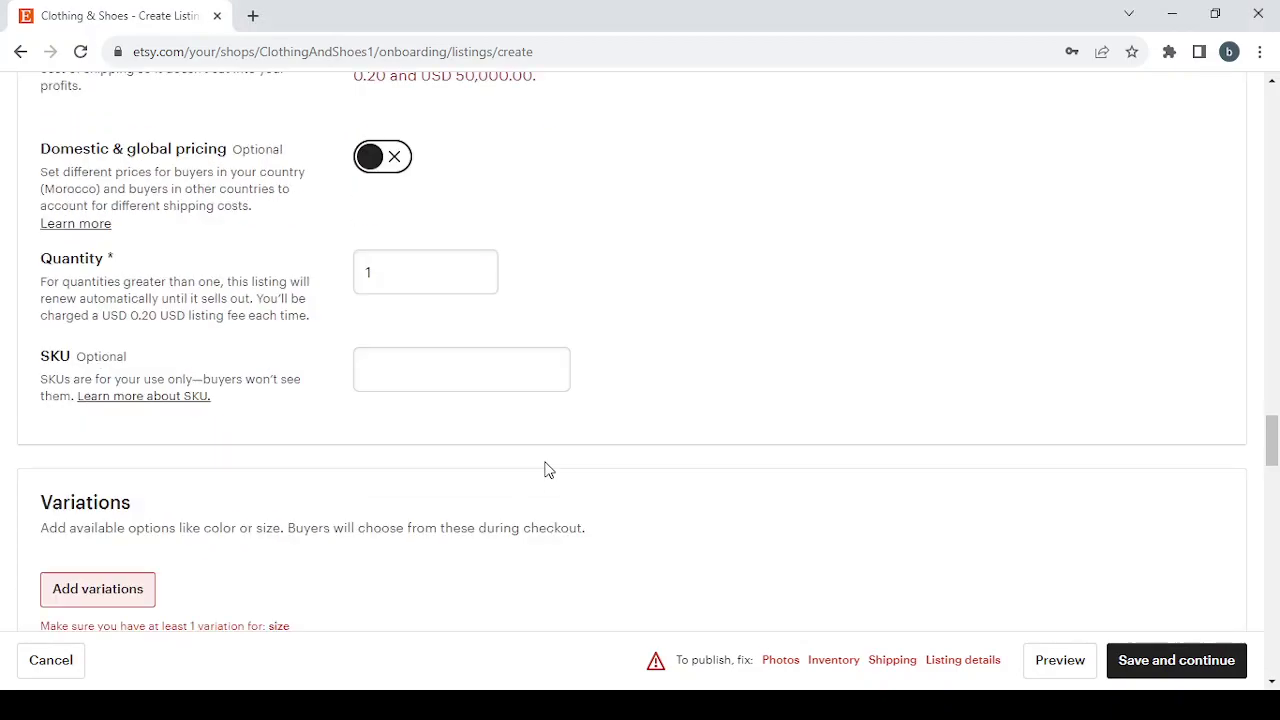
{"action": "scroll", "coordinate": [547, 462], "scroll_direction": "down", "scroll_amount": 5}
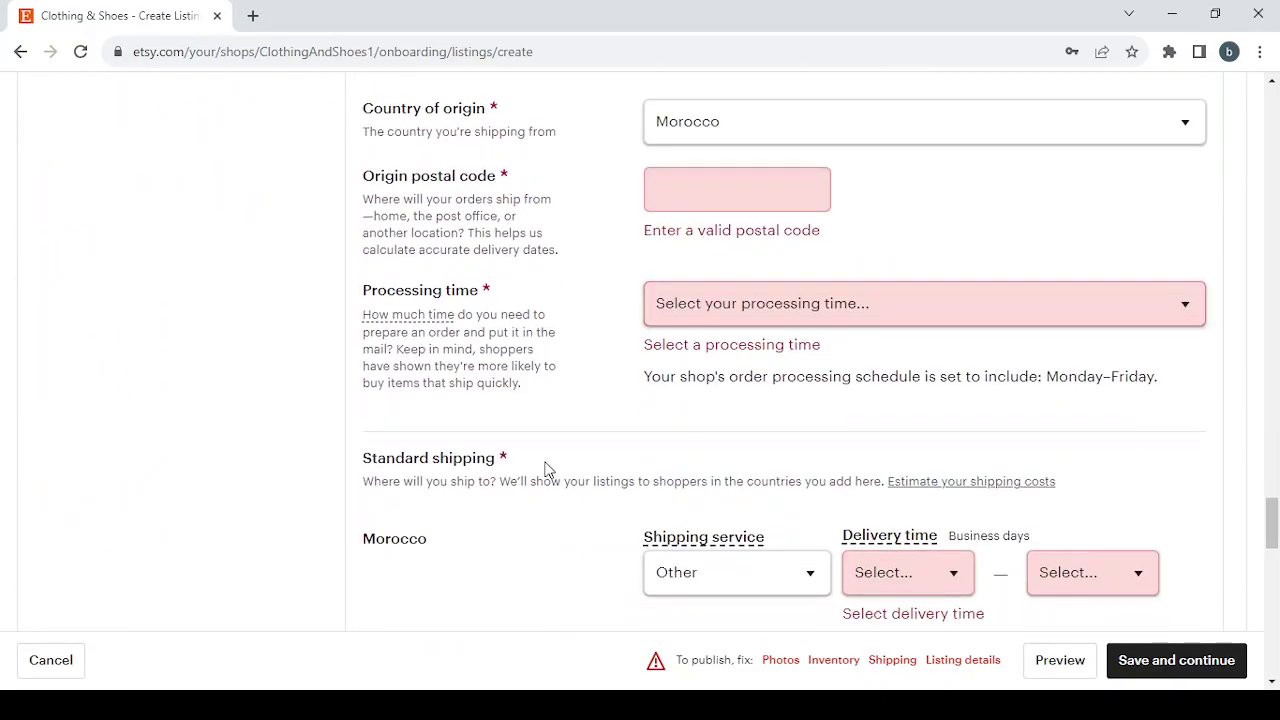
{"action": "scroll", "coordinate": [545, 470], "scroll_direction": "down", "scroll_amount": 15}
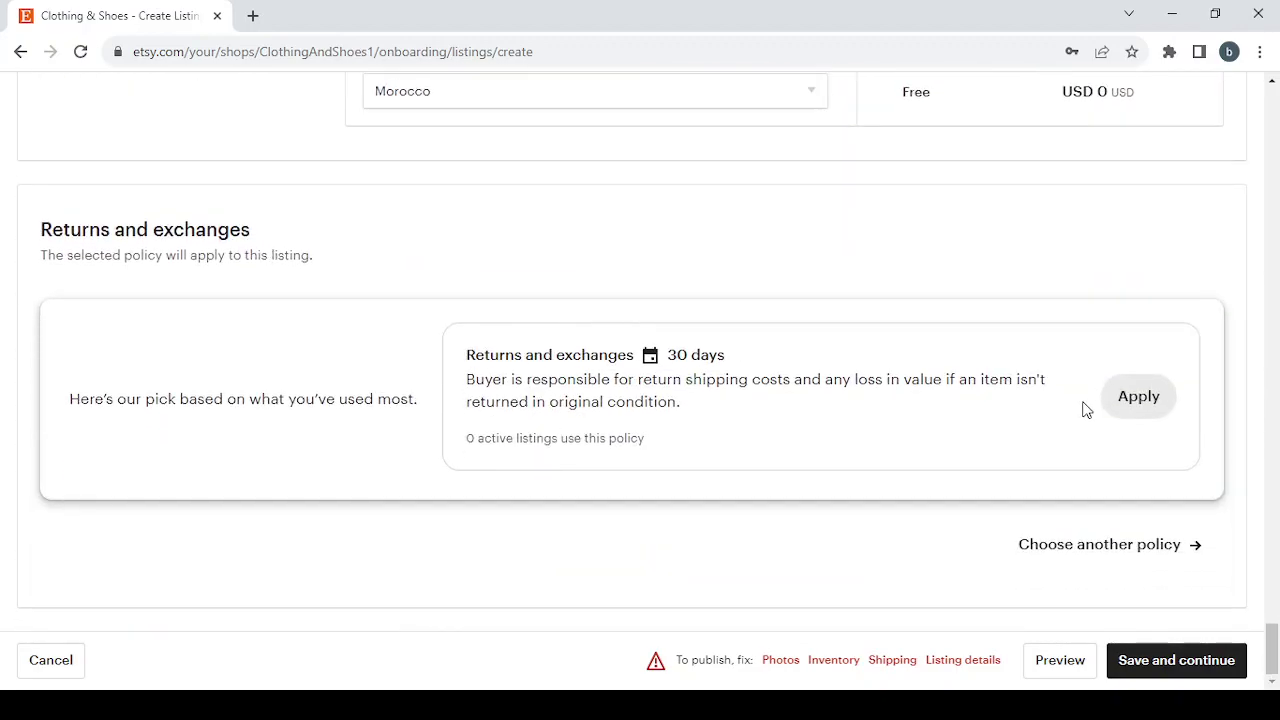
{"action": "left_click", "coordinate": [1108, 554]}
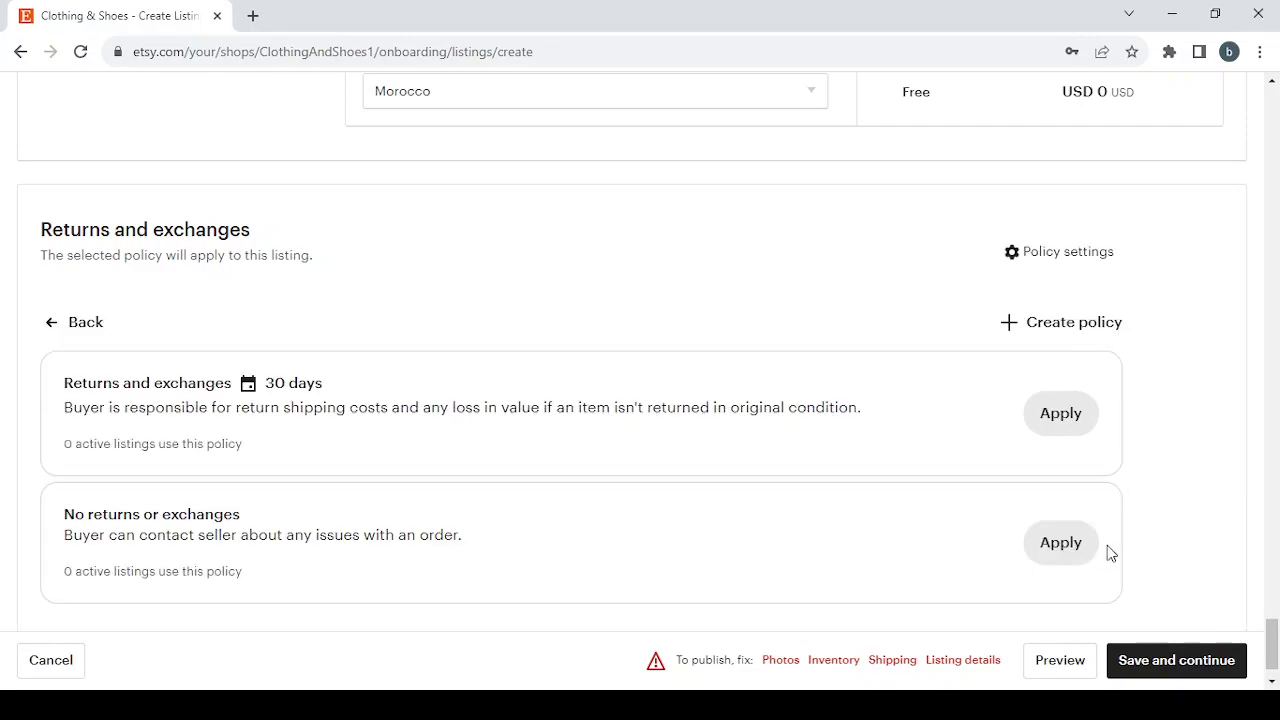